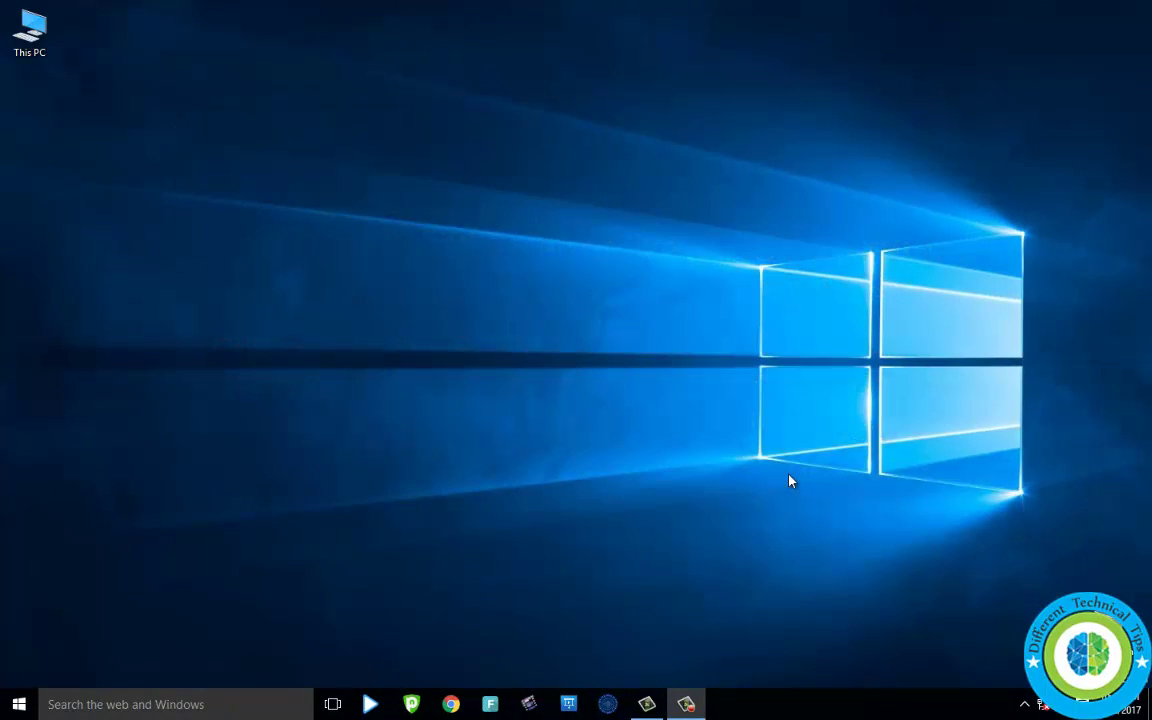
Search Windows for regedit and open the Registry Editor
{"action": "left_click", "coordinate": [213, 704]}
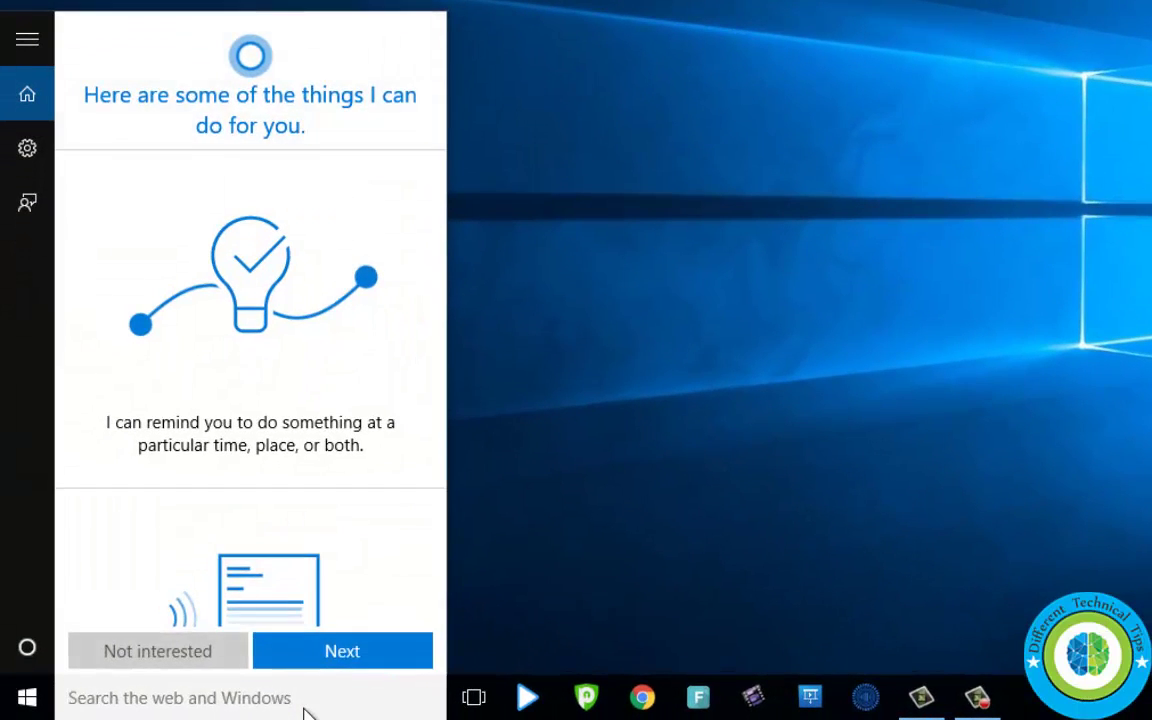
{"action": "type", "text": "regedit"}
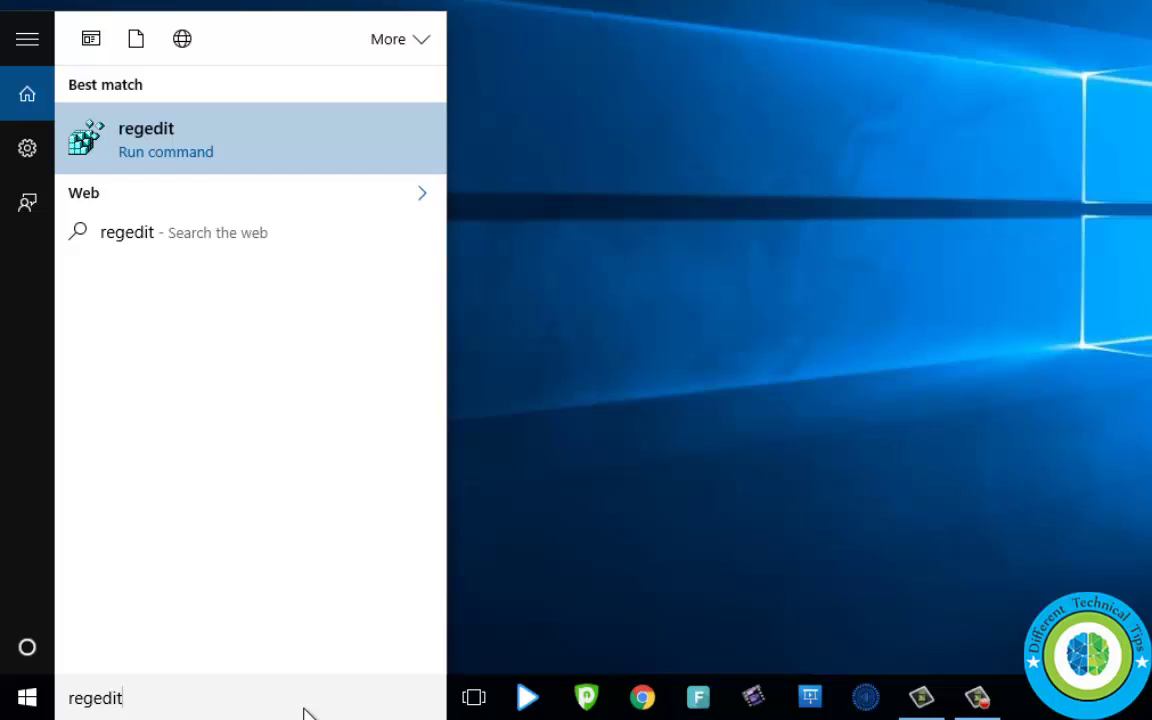
{"action": "key", "text": "Return"}
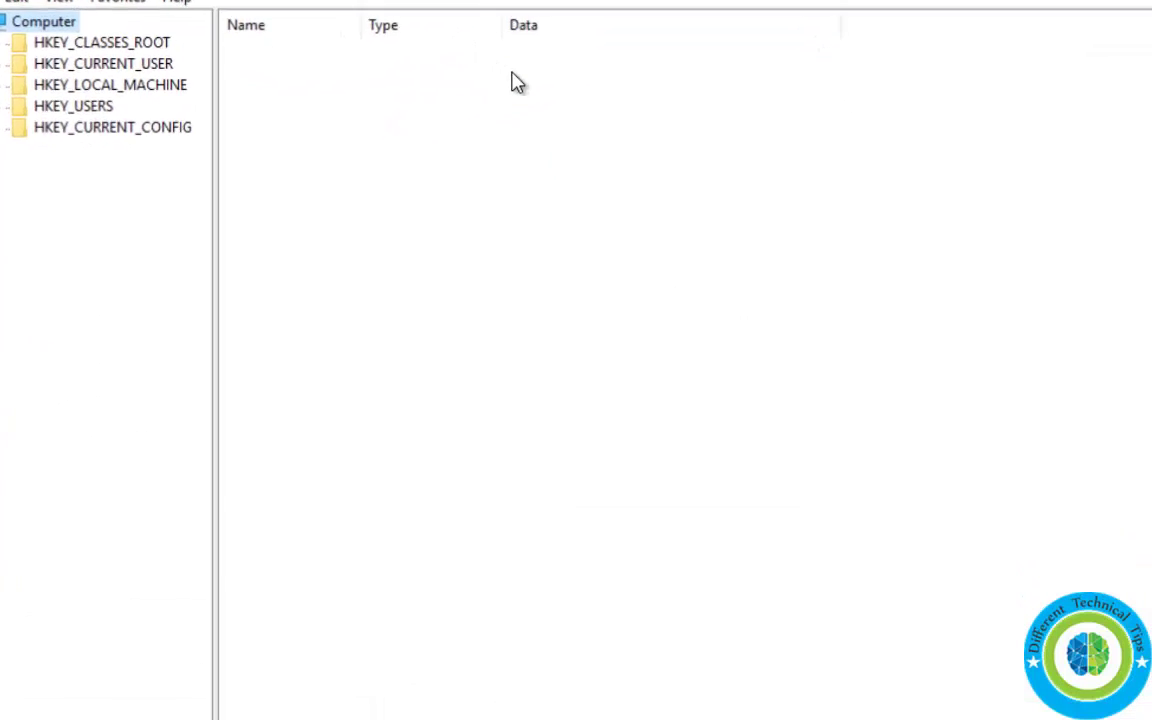
{"action": "left_click_drag", "start_coordinate": [447, 22], "coordinate": [465, 54]}
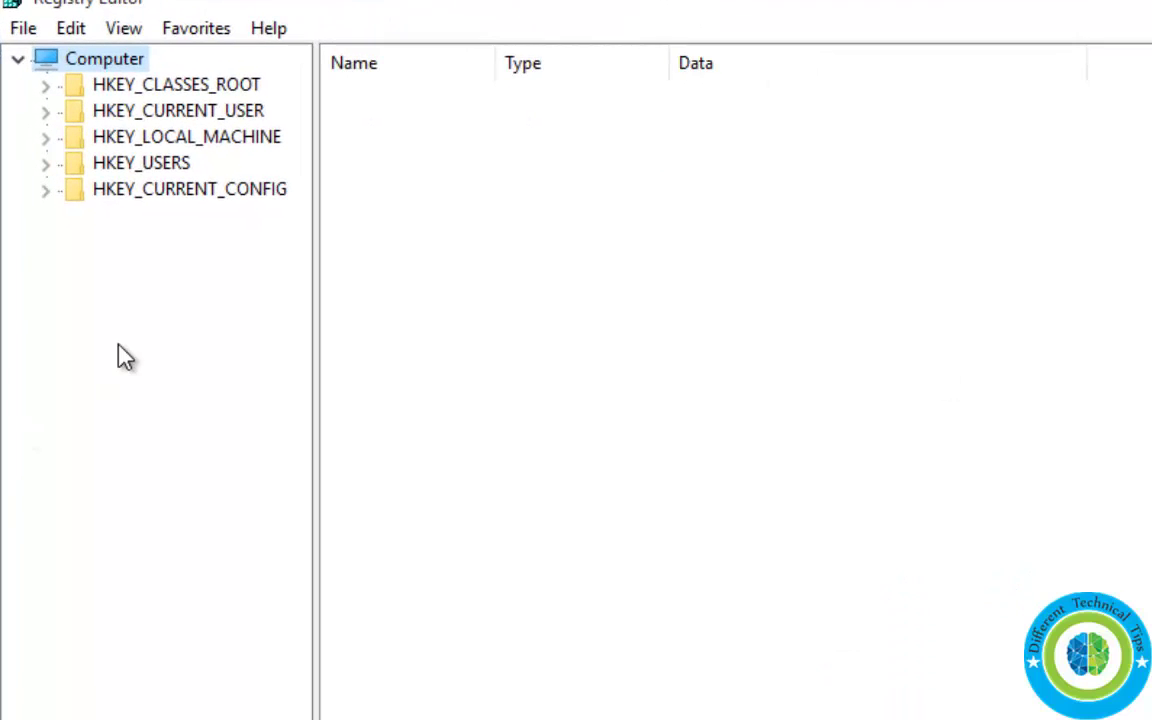
Expand HKEY_LOCAL_MACHINE, SOFTWARE and Microsoft in the registry tree, and widen the tree pane so the full key names fit
{"action": "left_click", "coordinate": [45, 137]}
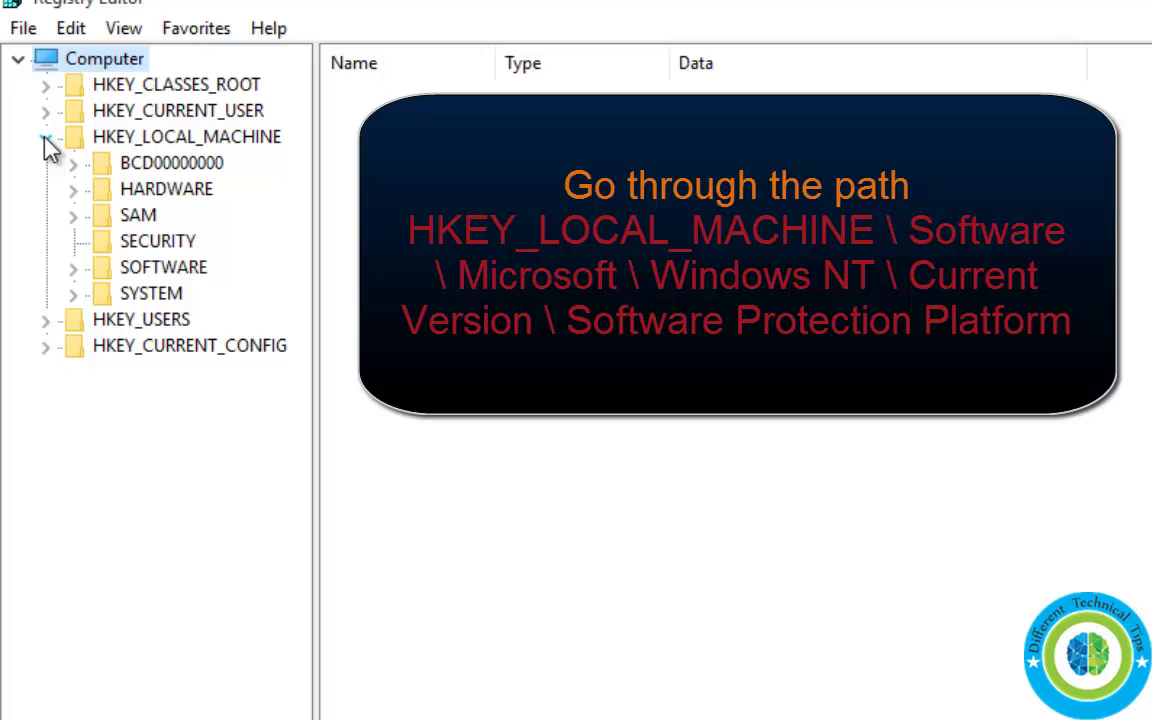
{"action": "left_click", "coordinate": [72, 267]}
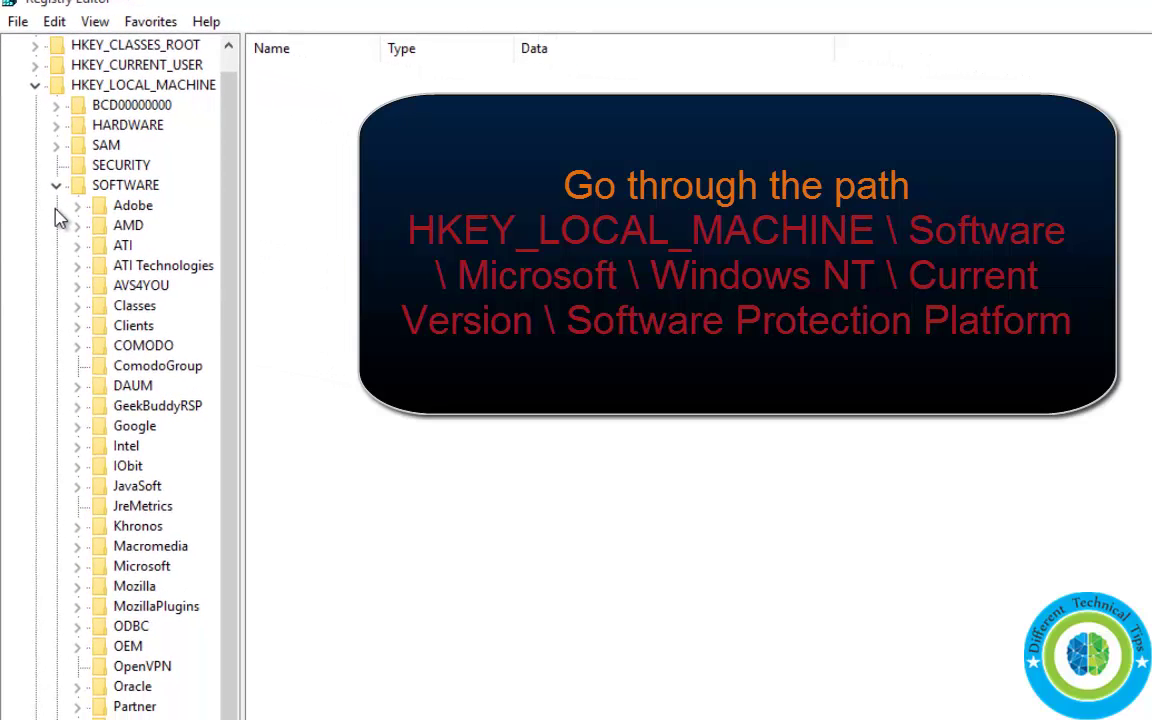
{"action": "left_click", "coordinate": [77, 566]}
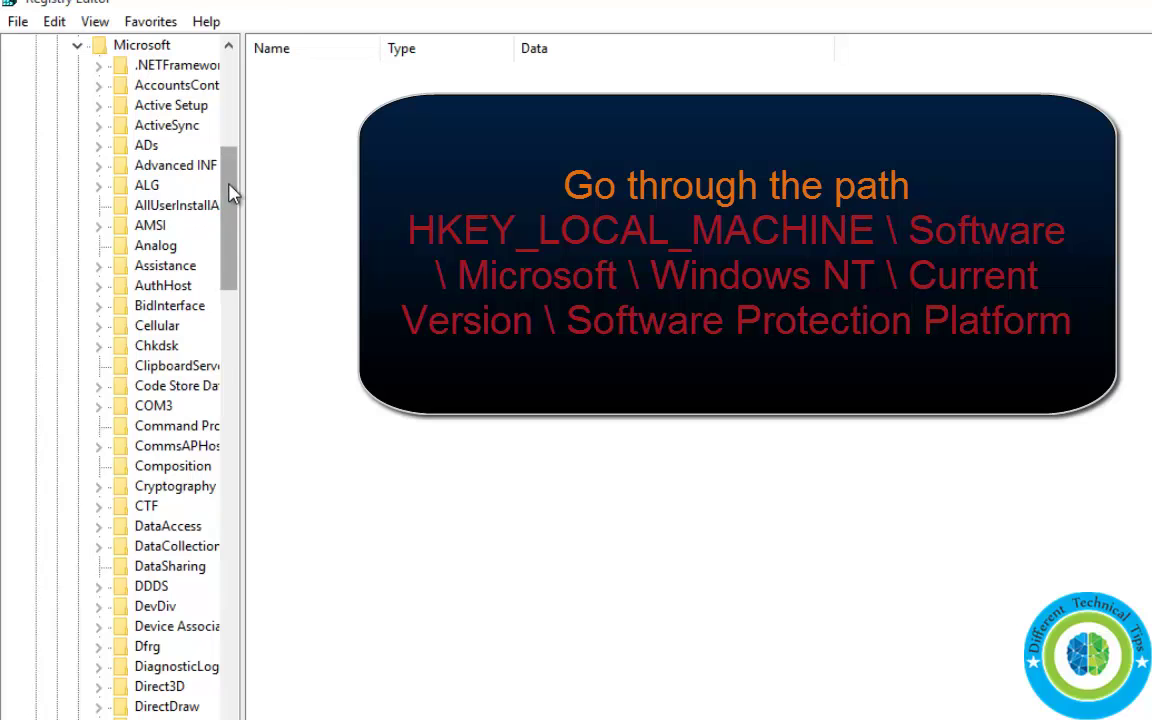
{"action": "left_click_drag", "start_coordinate": [231, 193], "coordinate": [134, 663]}
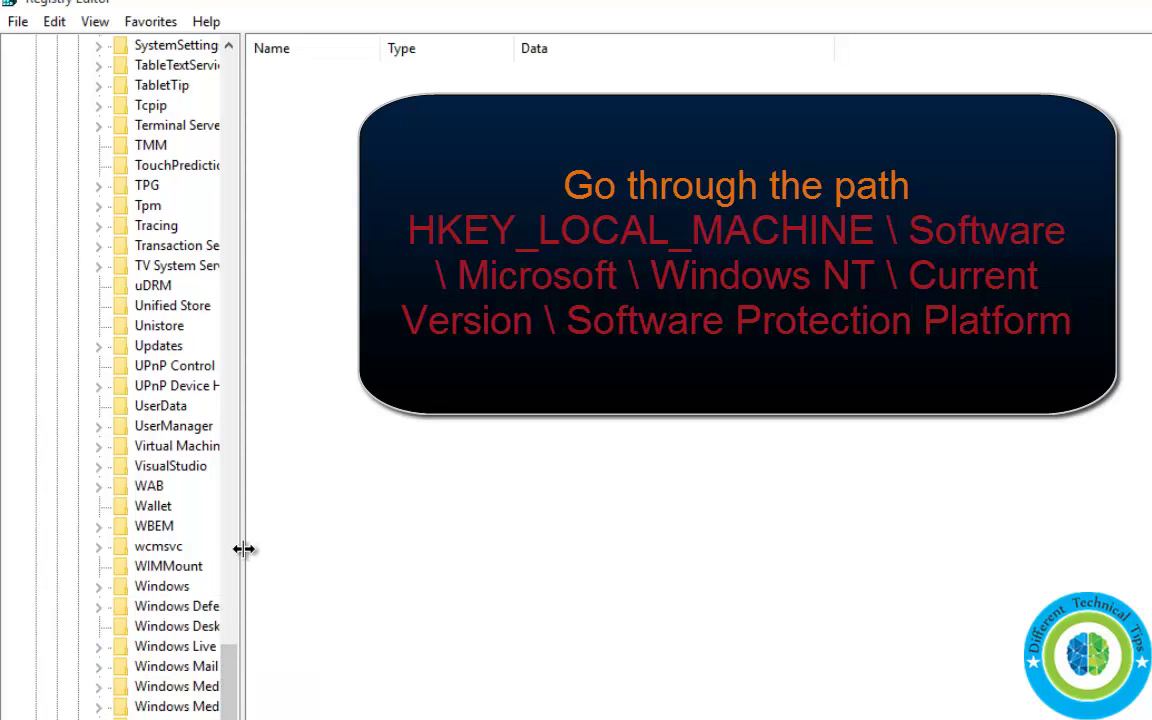
{"action": "left_click_drag", "start_coordinate": [244, 549], "coordinate": [426, 543]}
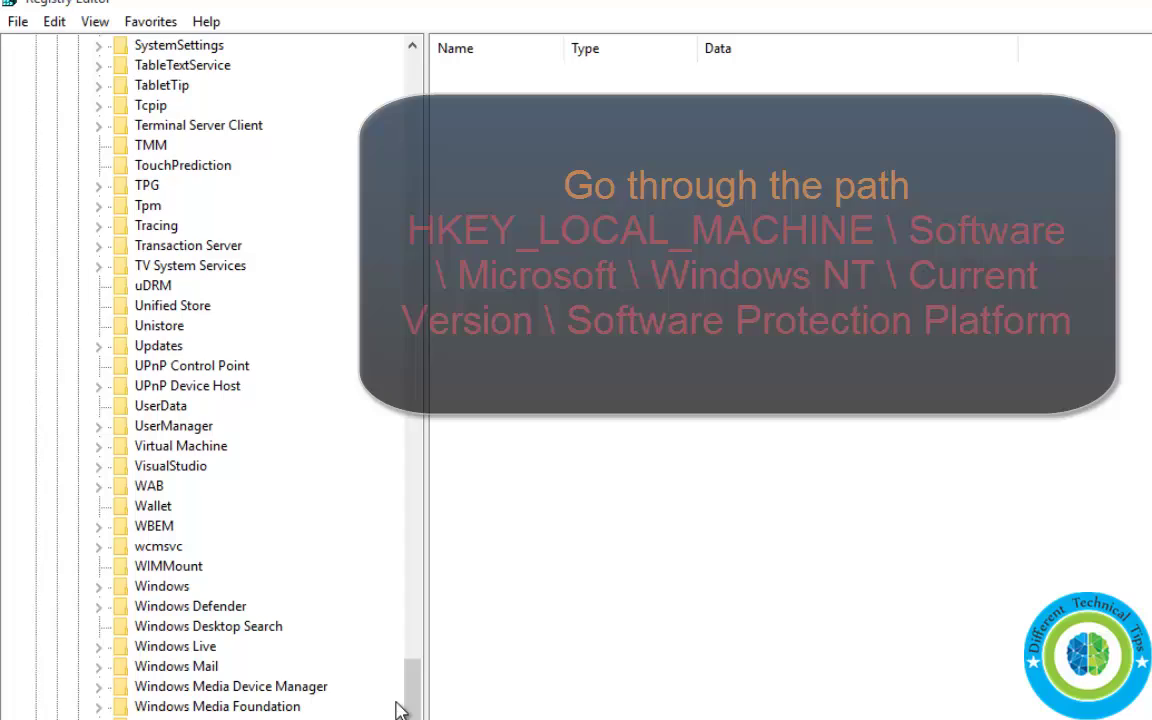
Expand Windows NT and CurrentVersion under the Microsoft key and select the SoftwareProtectionPlatform key
{"action": "scroll", "coordinate": [417, 697], "scroll_direction": "down", "scroll_amount": 7}
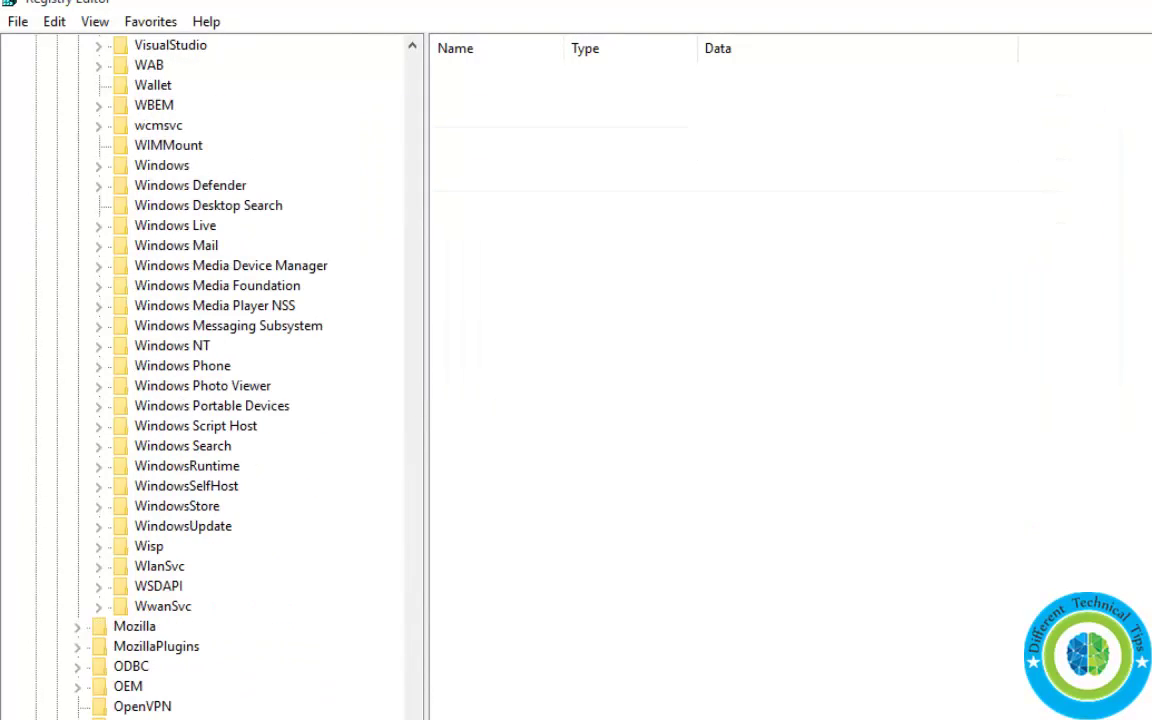
{"action": "left_click", "coordinate": [97, 347]}
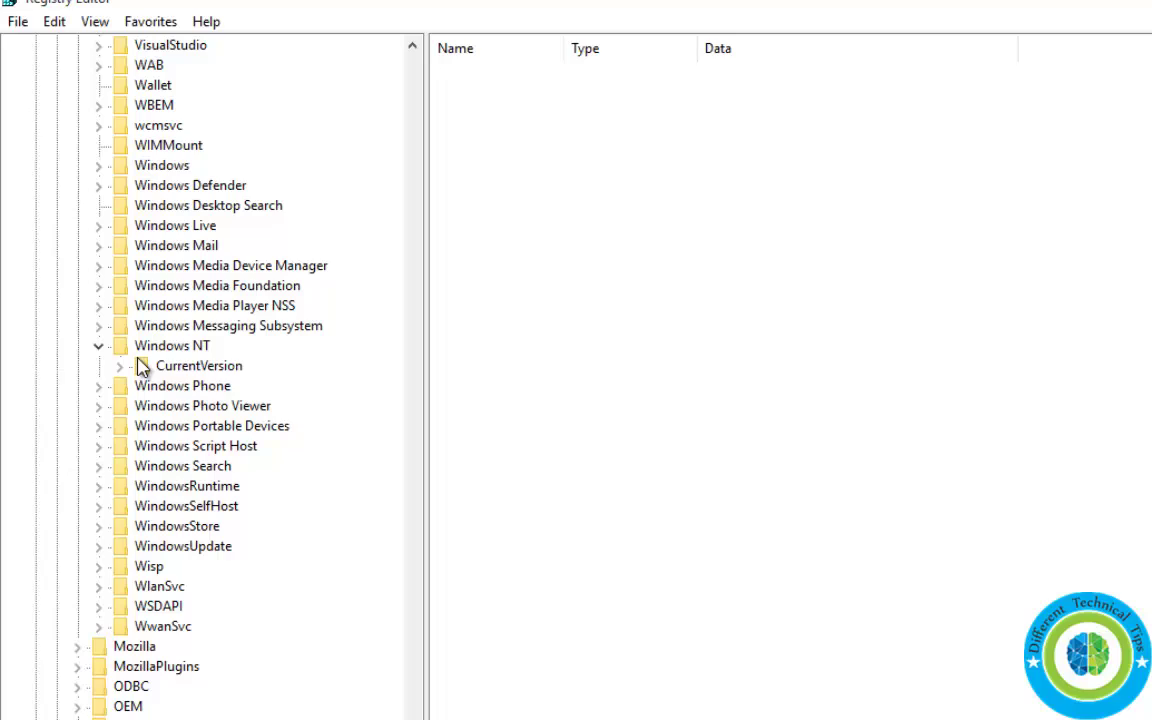
{"action": "left_click", "coordinate": [170, 367]}
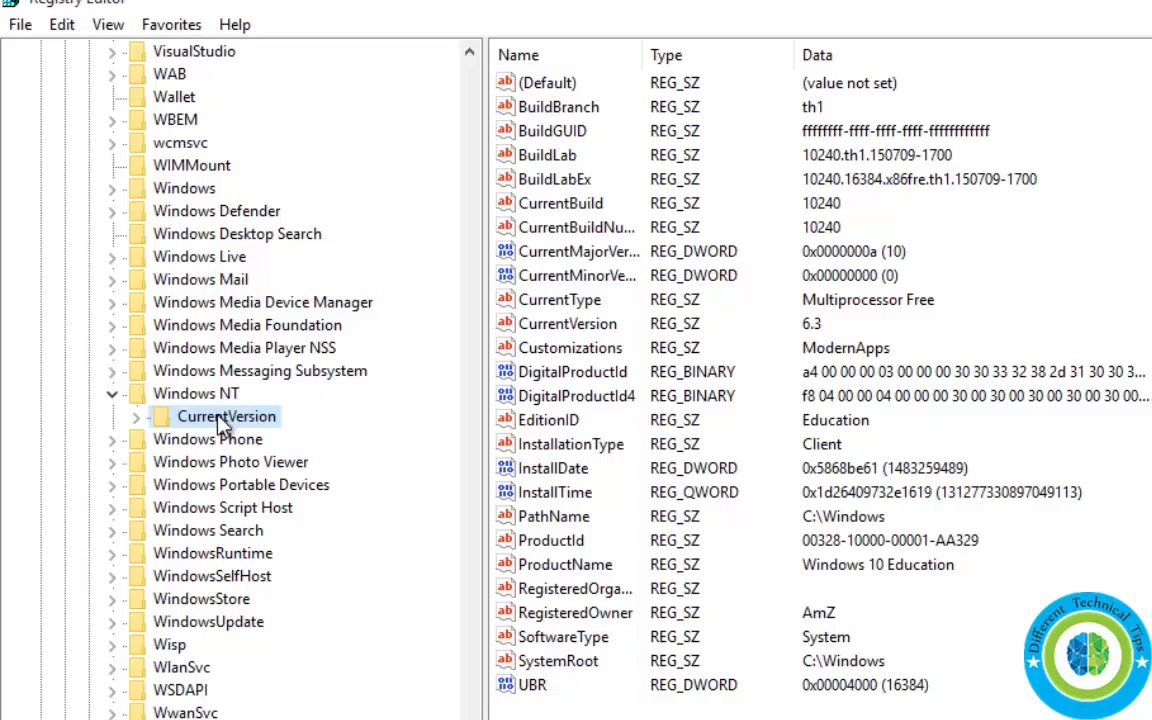
{"action": "left_click", "coordinate": [137, 417]}
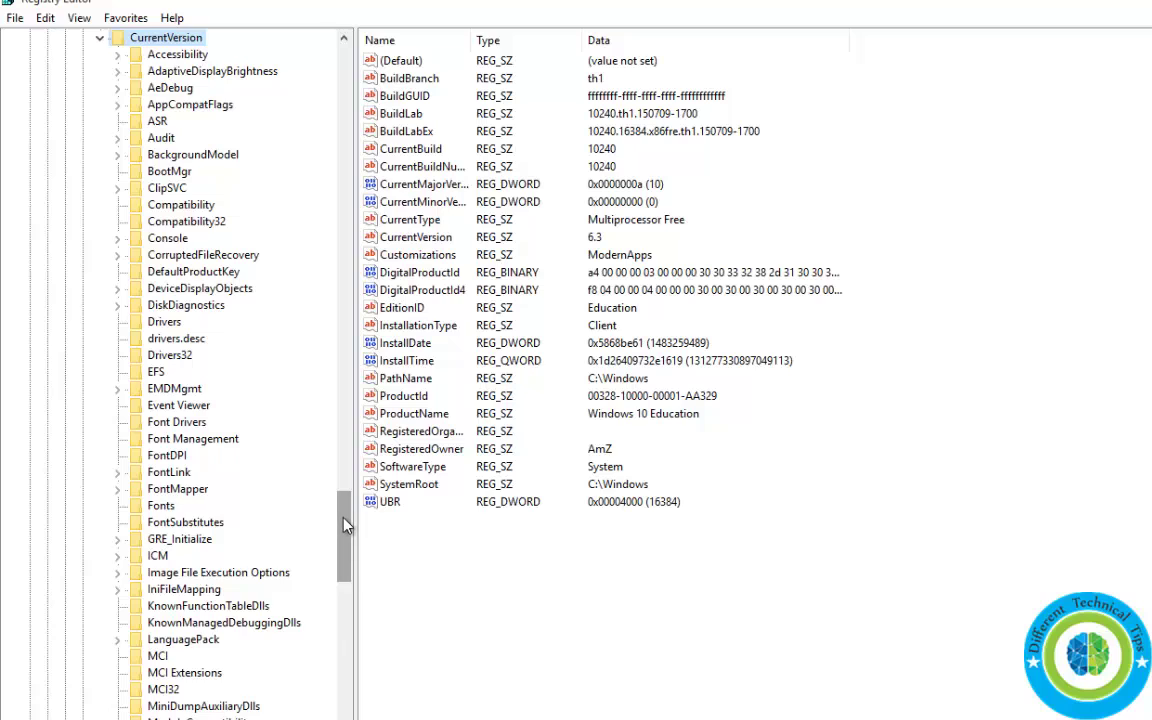
{"action": "left_click_drag", "start_coordinate": [344, 525], "coordinate": [342, 604]}
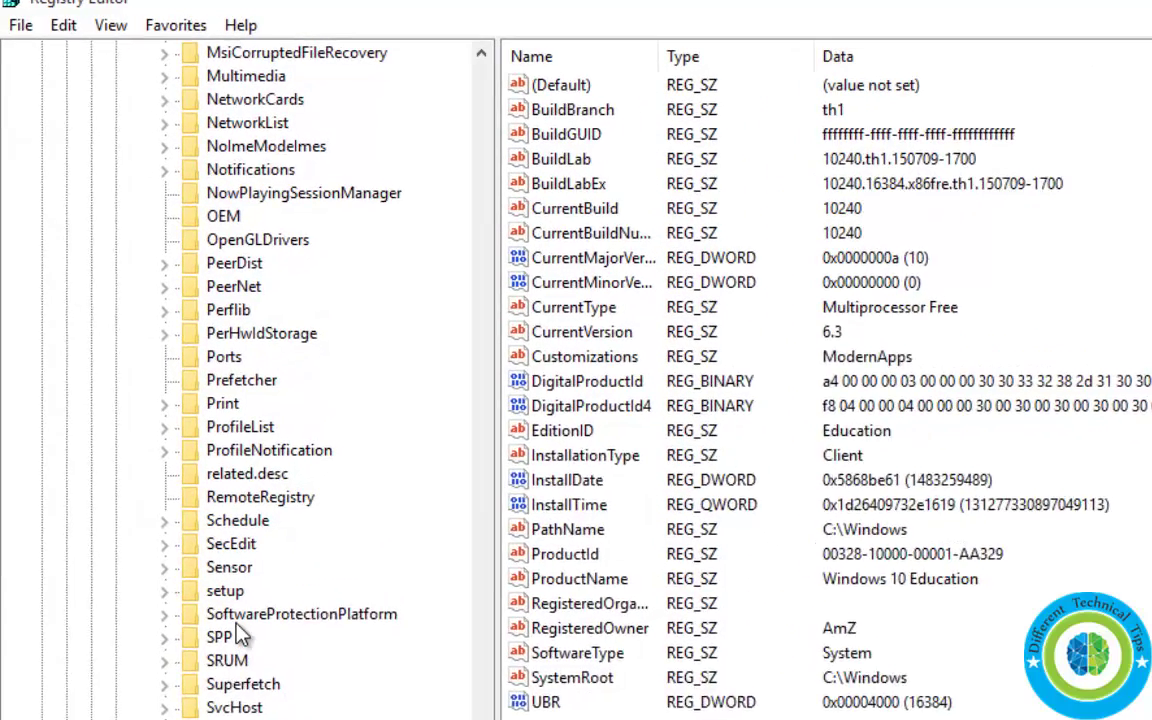
{"action": "left_click", "coordinate": [201, 522]}
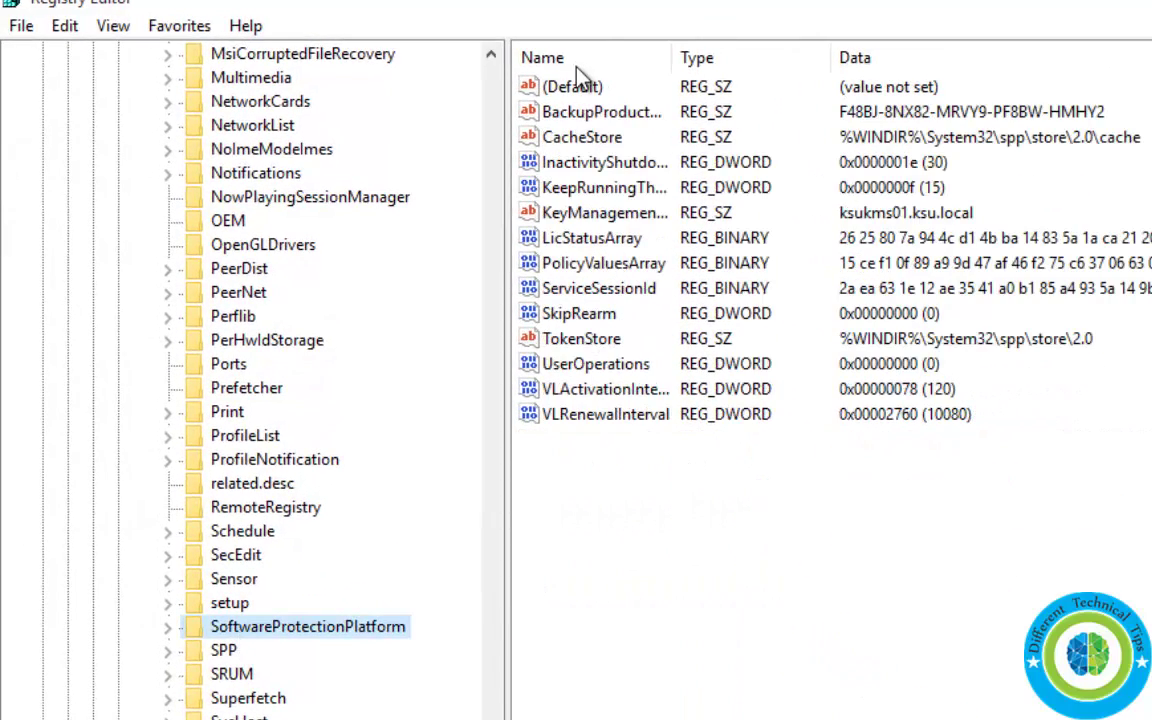
Set the value data of the SkipRearm DWORD in SoftwareProtectionPlatform to 1
{"action": "left_click", "coordinate": [577, 316]}
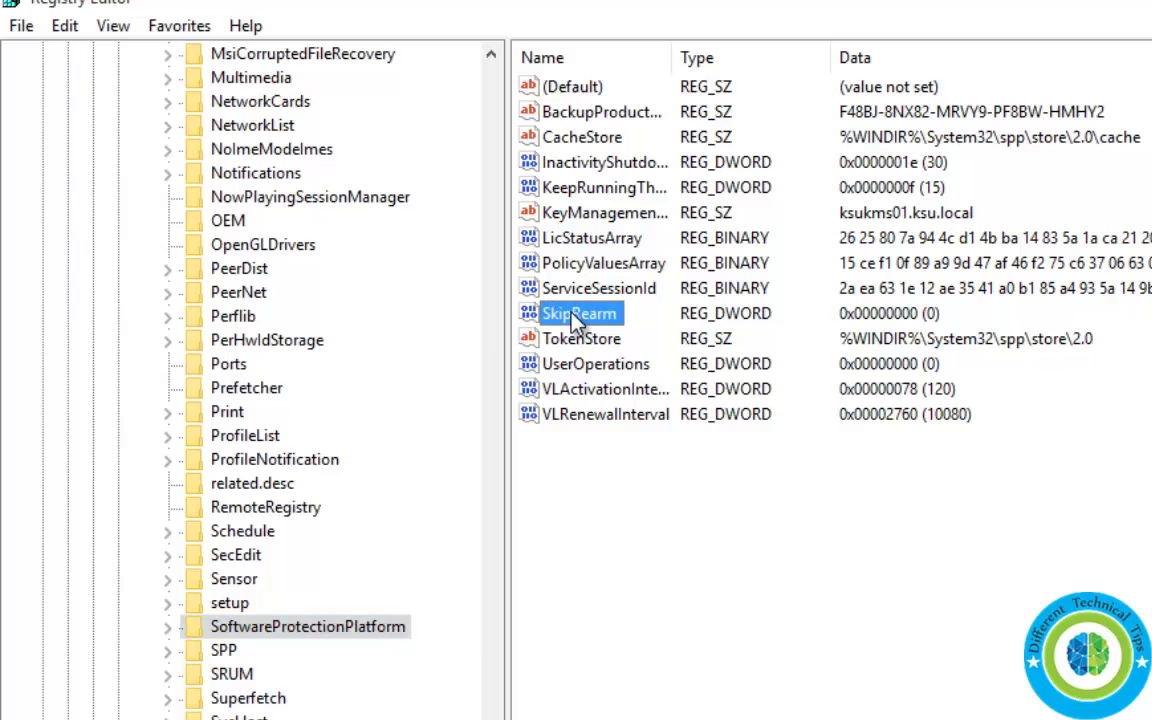
{"action": "double_click", "coordinate": [577, 316]}
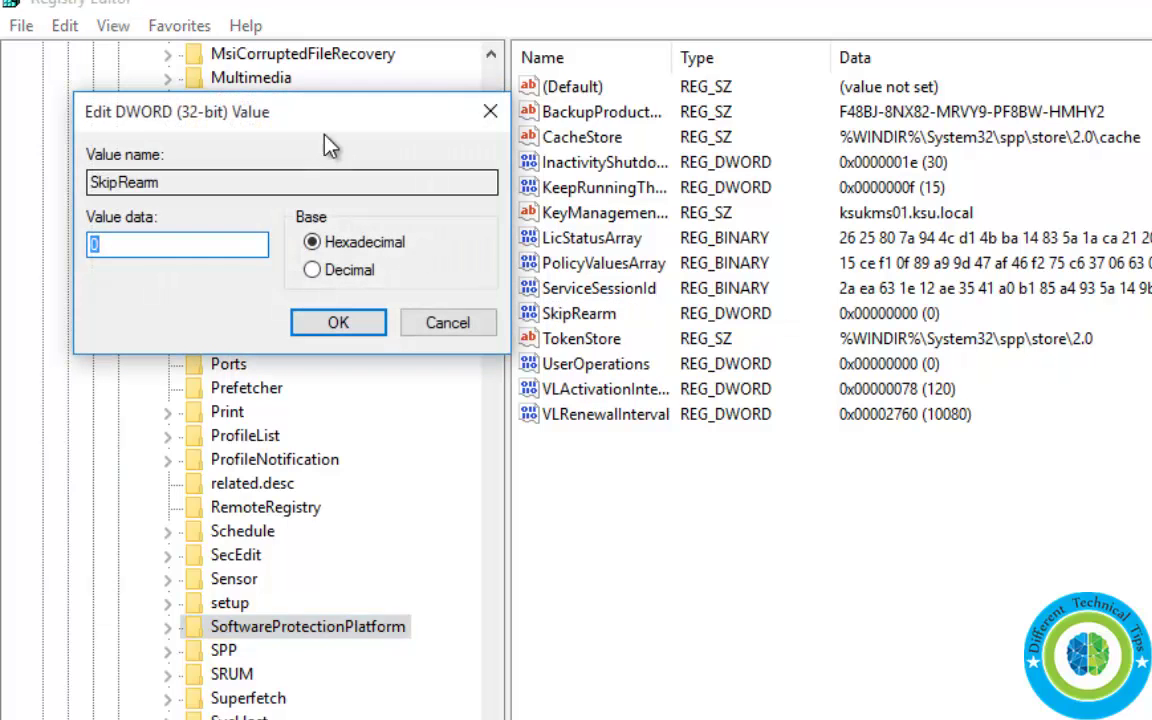
{"action": "left_click_drag", "start_coordinate": [318, 117], "coordinate": [735, 187]}
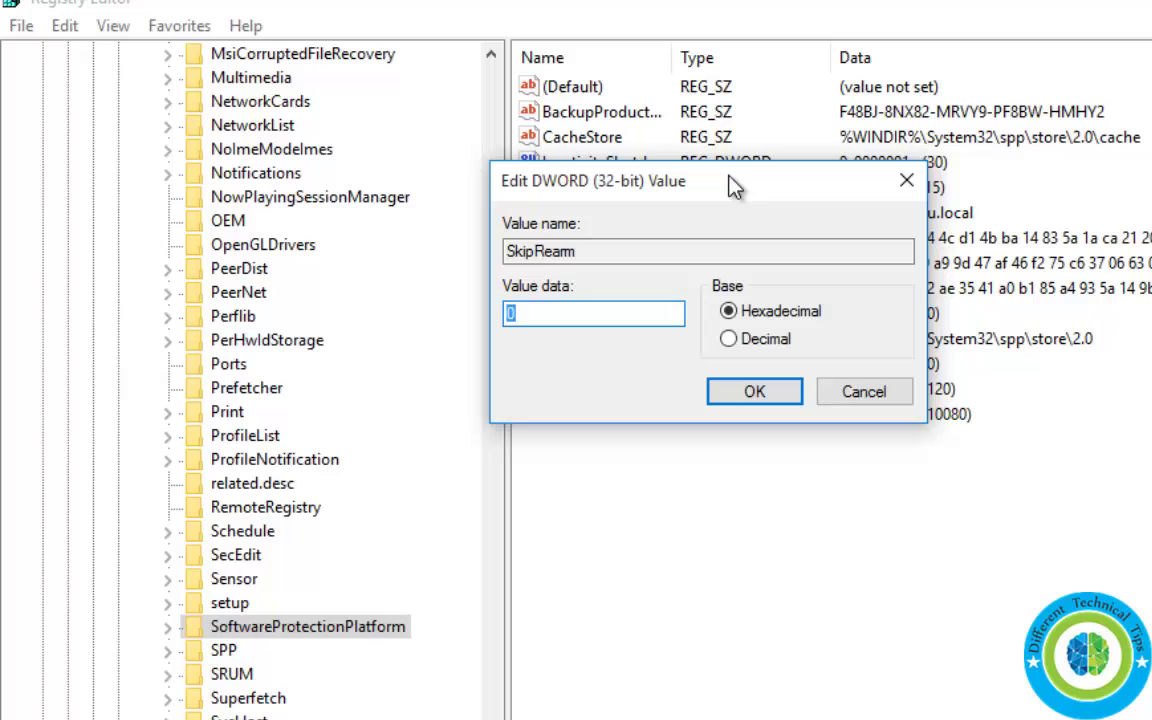
{"action": "left_click", "coordinate": [550, 313]}
{"action": "left_click_drag", "start_coordinate": [549, 313], "coordinate": [507, 316]}
{"action": "type", "text": "1"}
{"action": "left_click", "coordinate": [743, 392]}
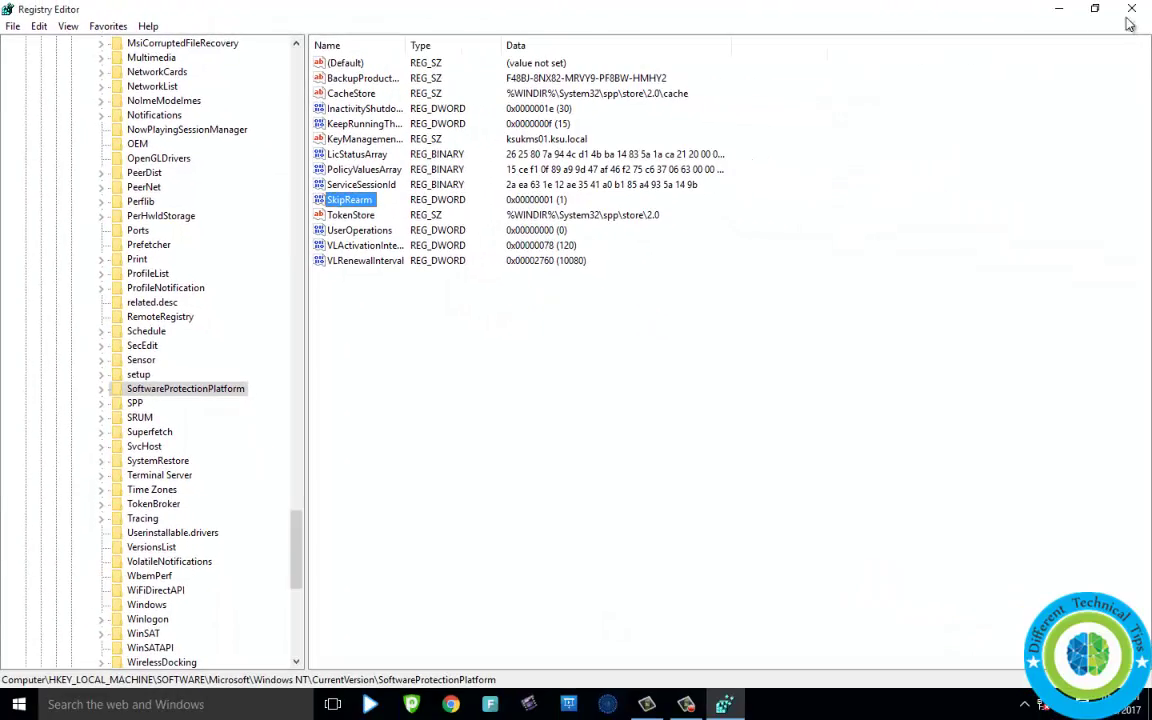
Close the Registry Editor and open the computer's power options
{"action": "left_click", "coordinate": [1131, 10]}
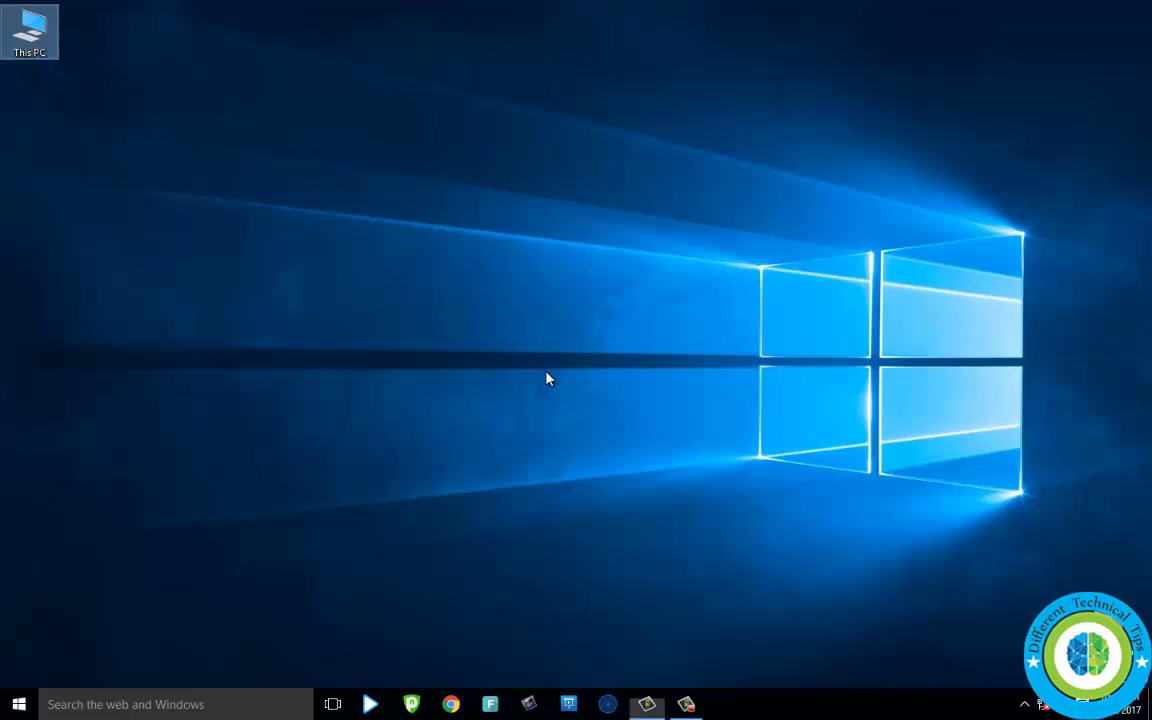
{"action": "left_click", "coordinate": [18, 704]}
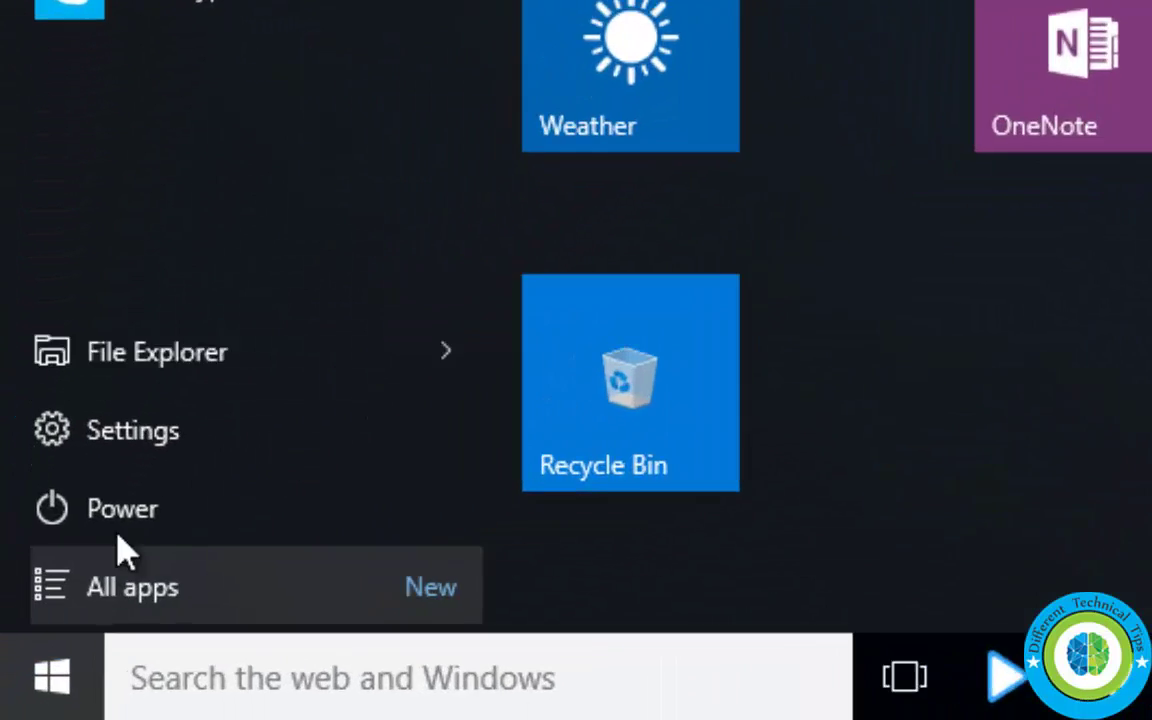
{"action": "left_click", "coordinate": [64, 618]}
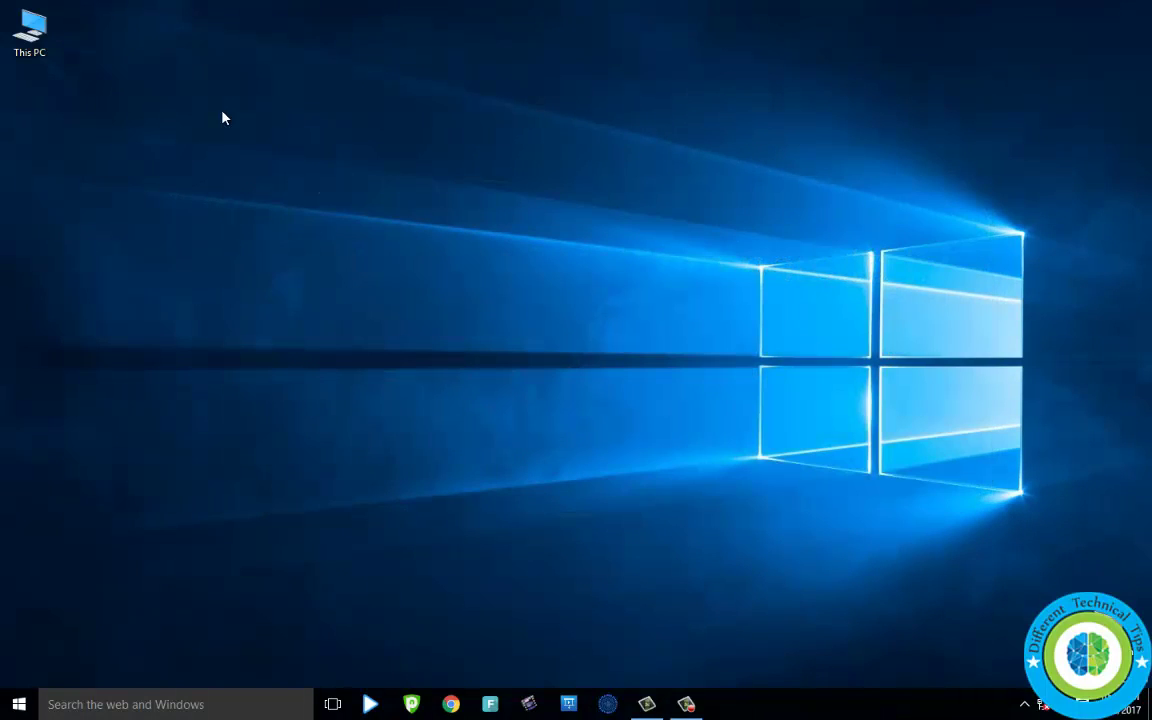
Search Windows for cmd and run Command Prompt as administrator
{"action": "left_click", "coordinate": [193, 703]}
{"action": "type", "text": "cmd"}
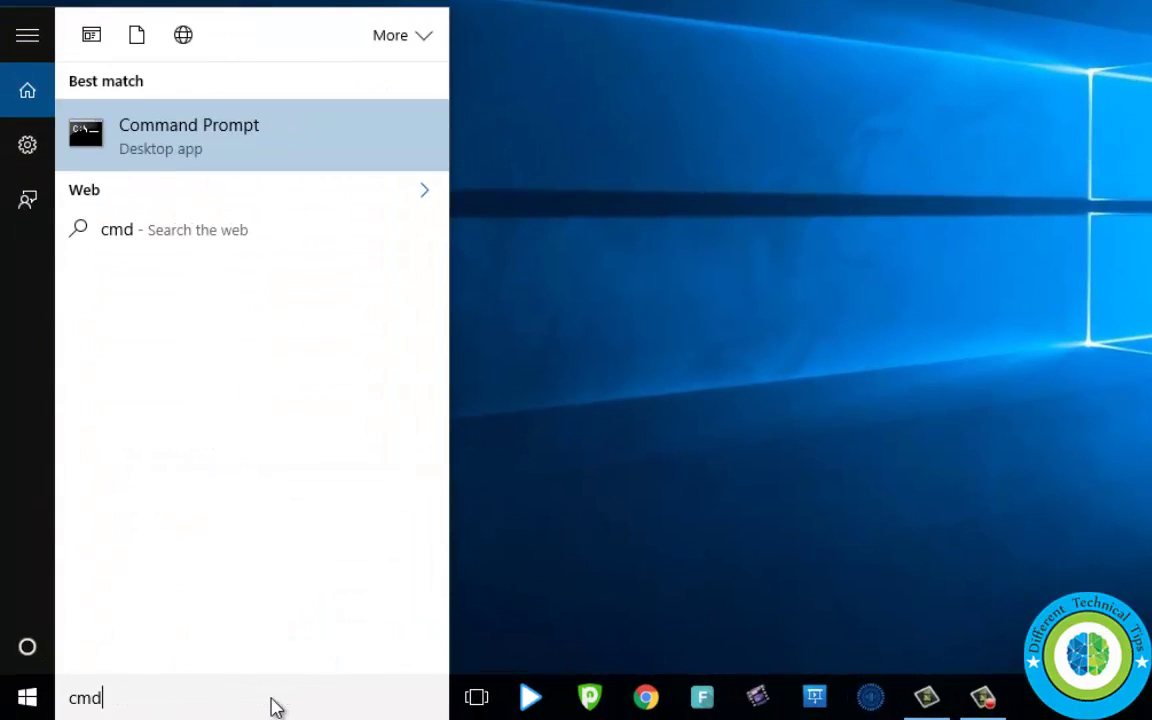
{"action": "right_click", "coordinate": [319, 135]}
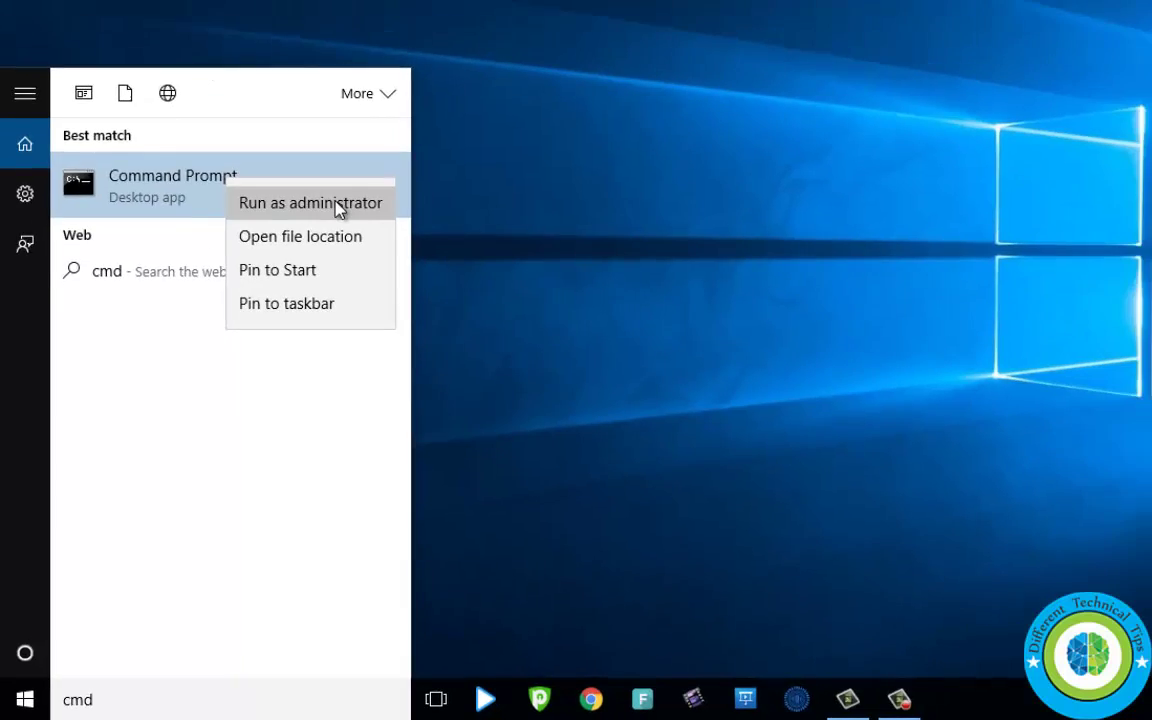
{"action": "left_click", "coordinate": [371, 163]}
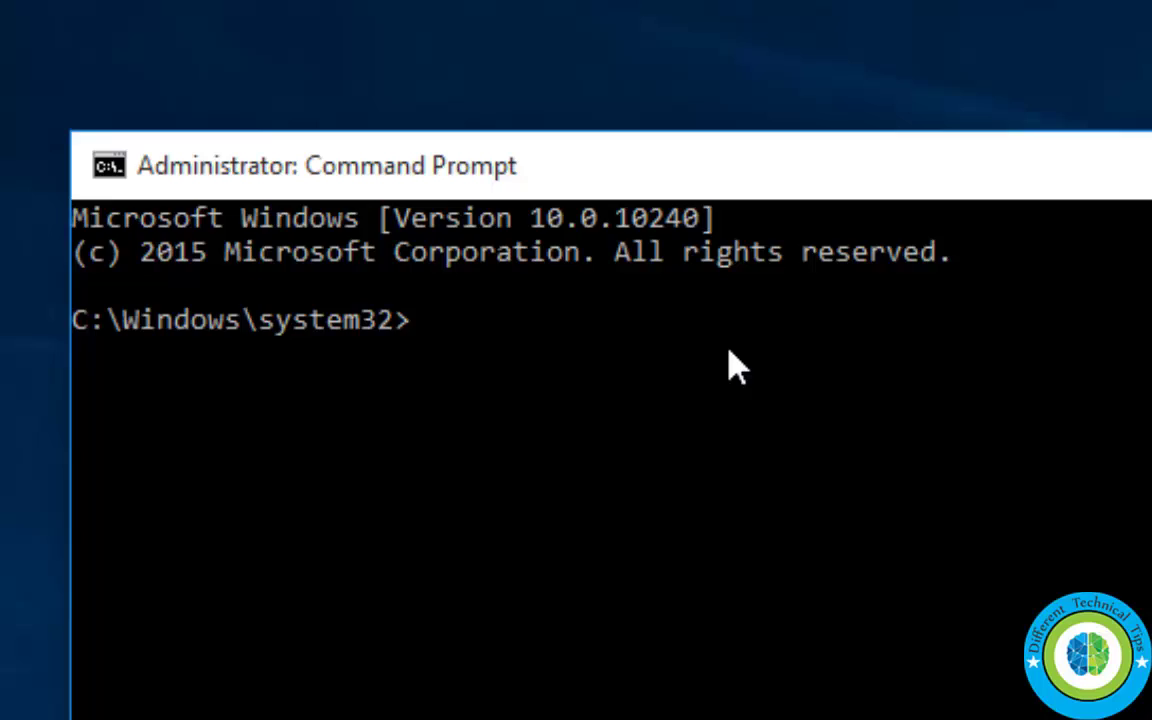
Enter the command SLMGR -REARM without running it, highlight it, and close Command Prompt
{"action": "type", "text": "SLM"}
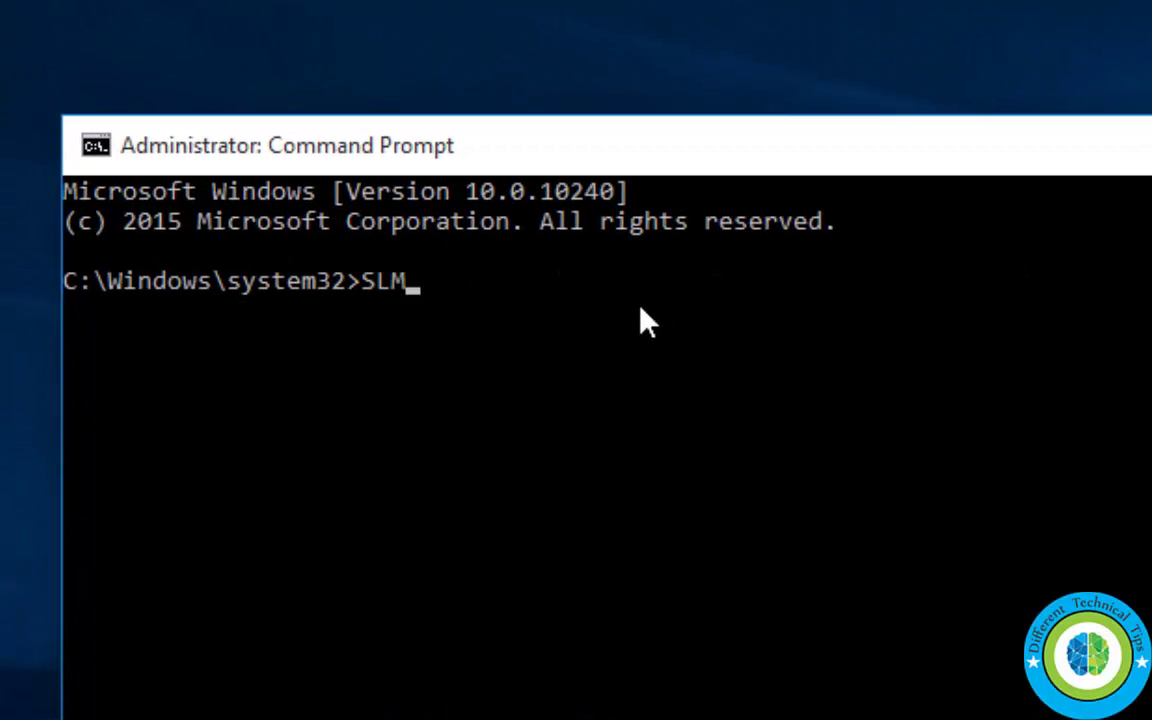
{"action": "type", "text": "GR -REARM"}
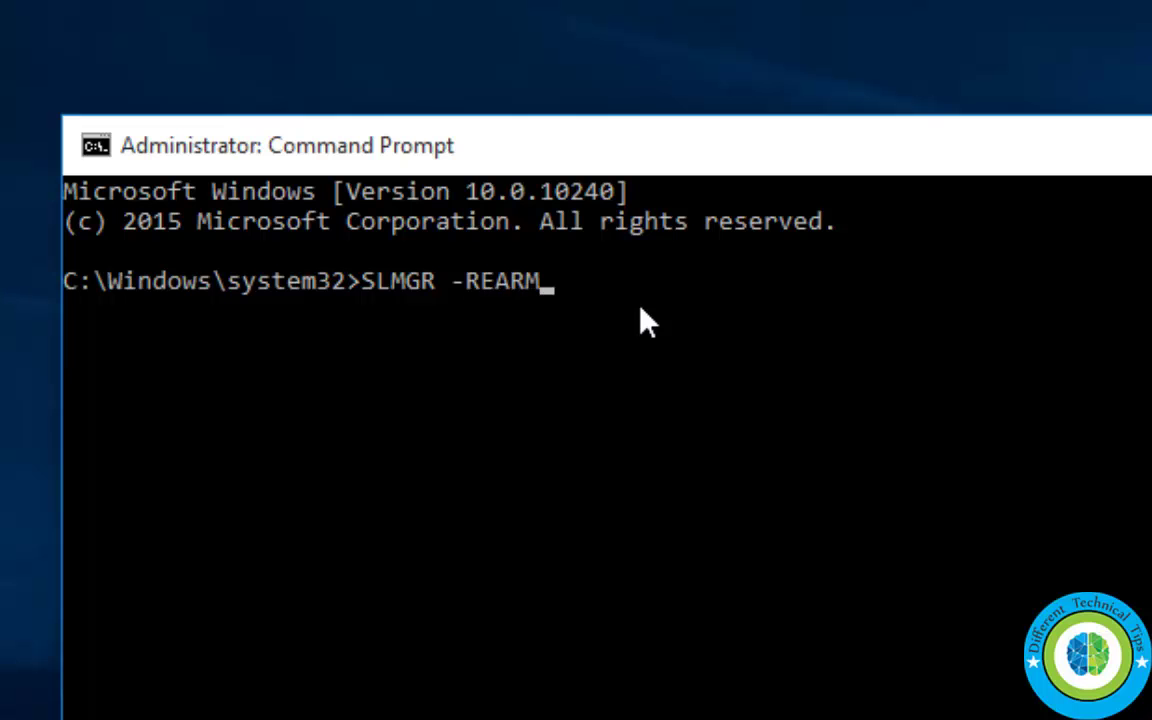
{"action": "left_click_drag", "start_coordinate": [543, 283], "coordinate": [365, 287]}
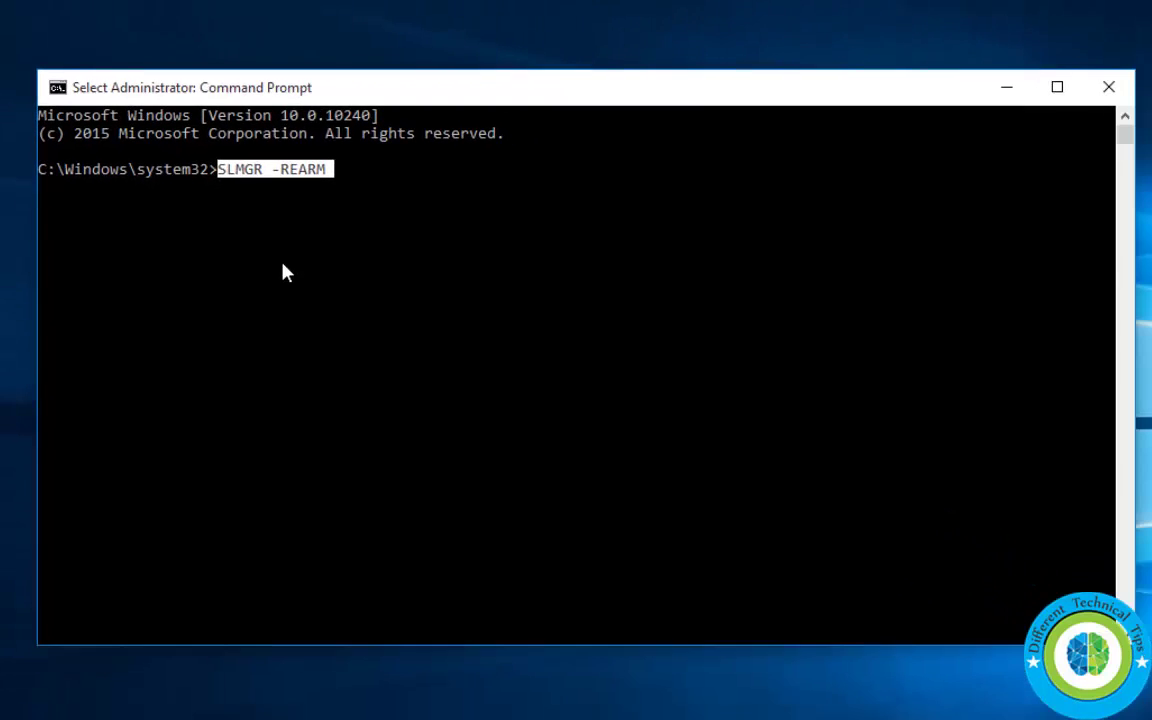
{"action": "left_click", "coordinate": [300, 258]}
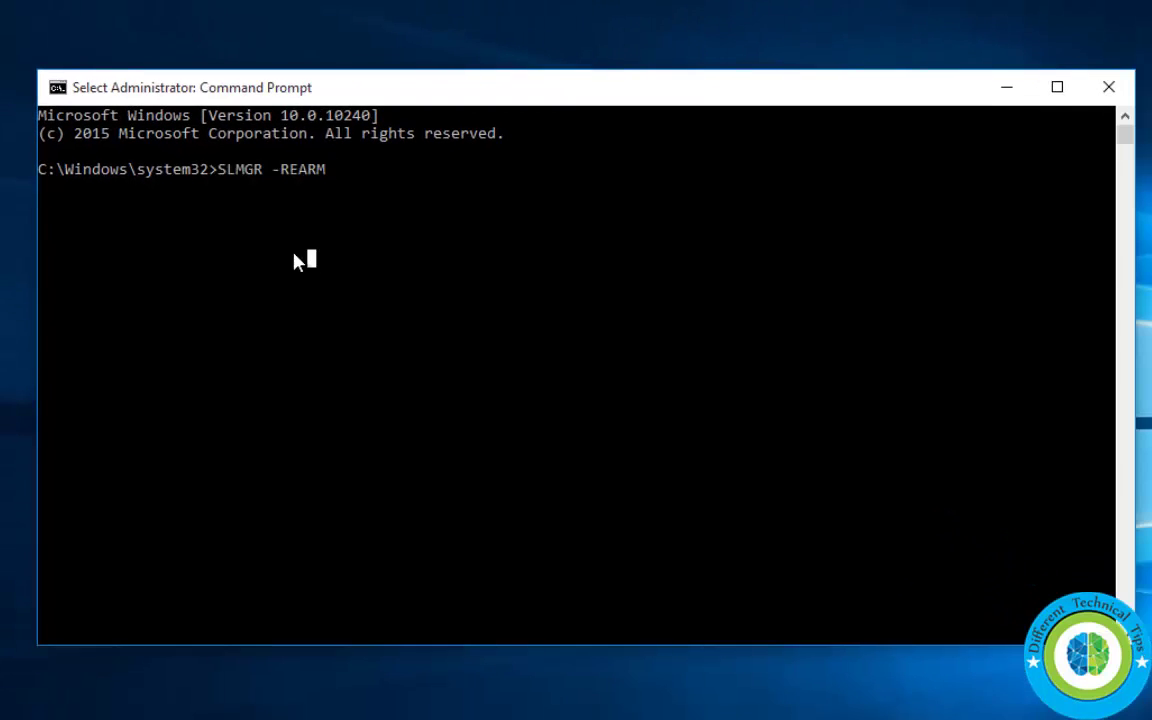
{"action": "left_click", "coordinate": [221, 169]}
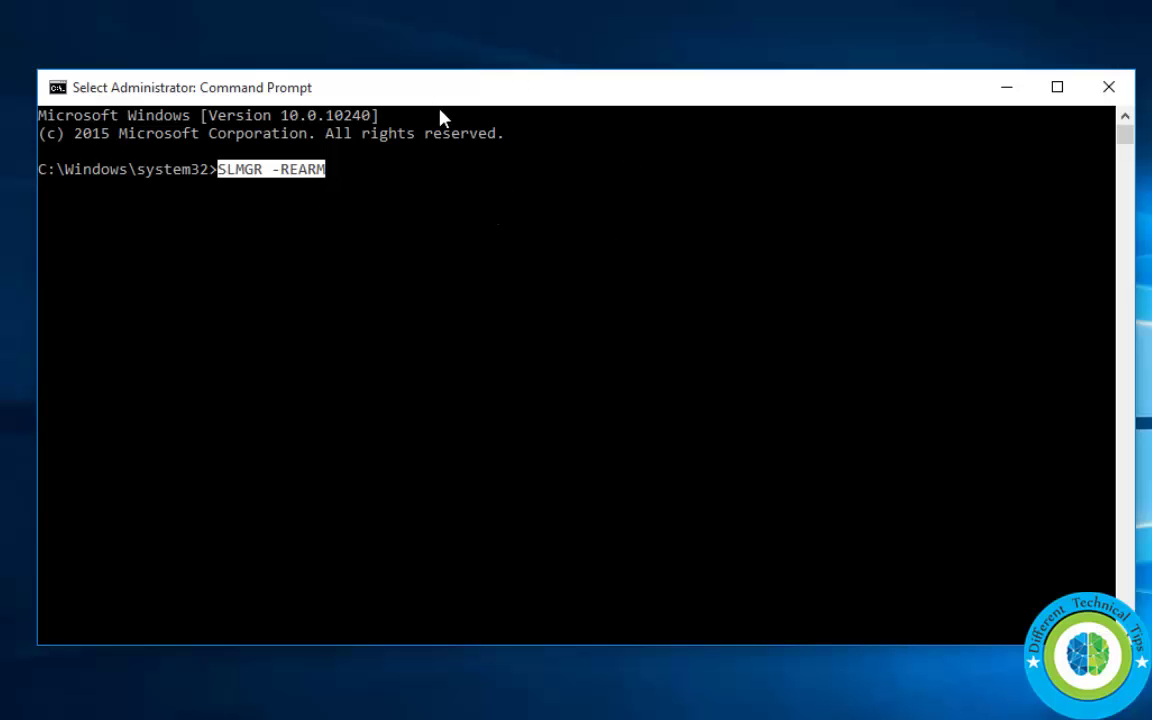
{"action": "left_click", "coordinate": [1109, 87]}
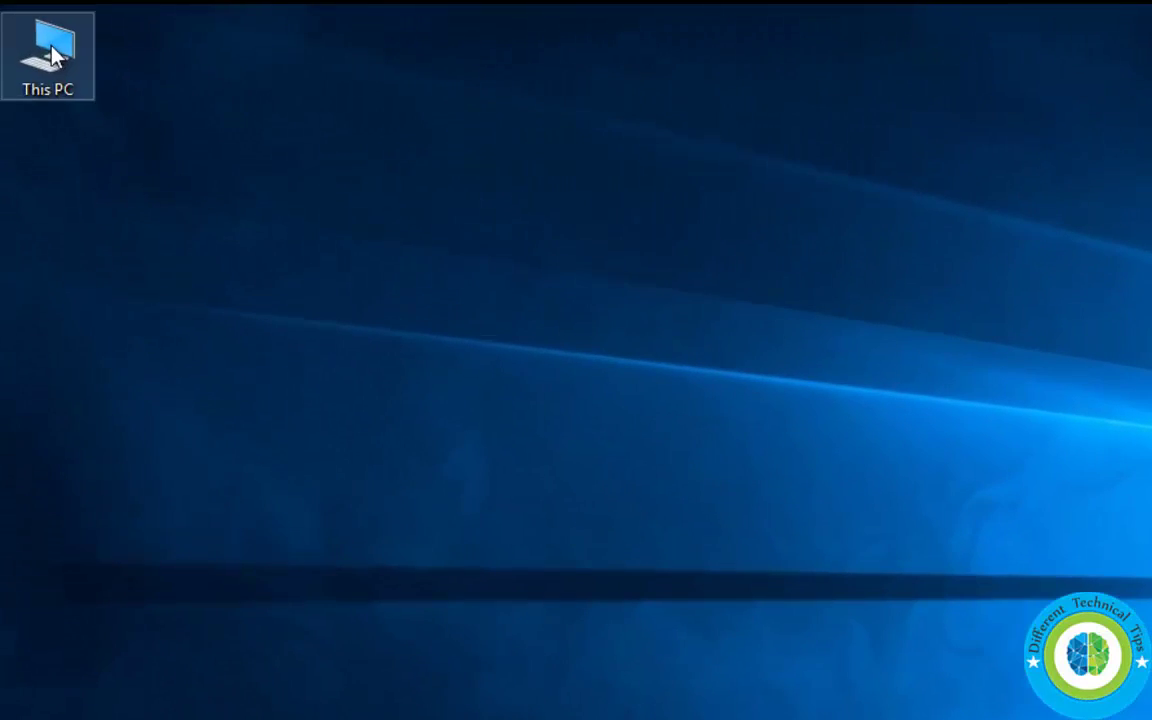
Open the System32 folder inside the Windows folder on Local Disk (C:)
{"action": "double_click", "coordinate": [52, 55]}
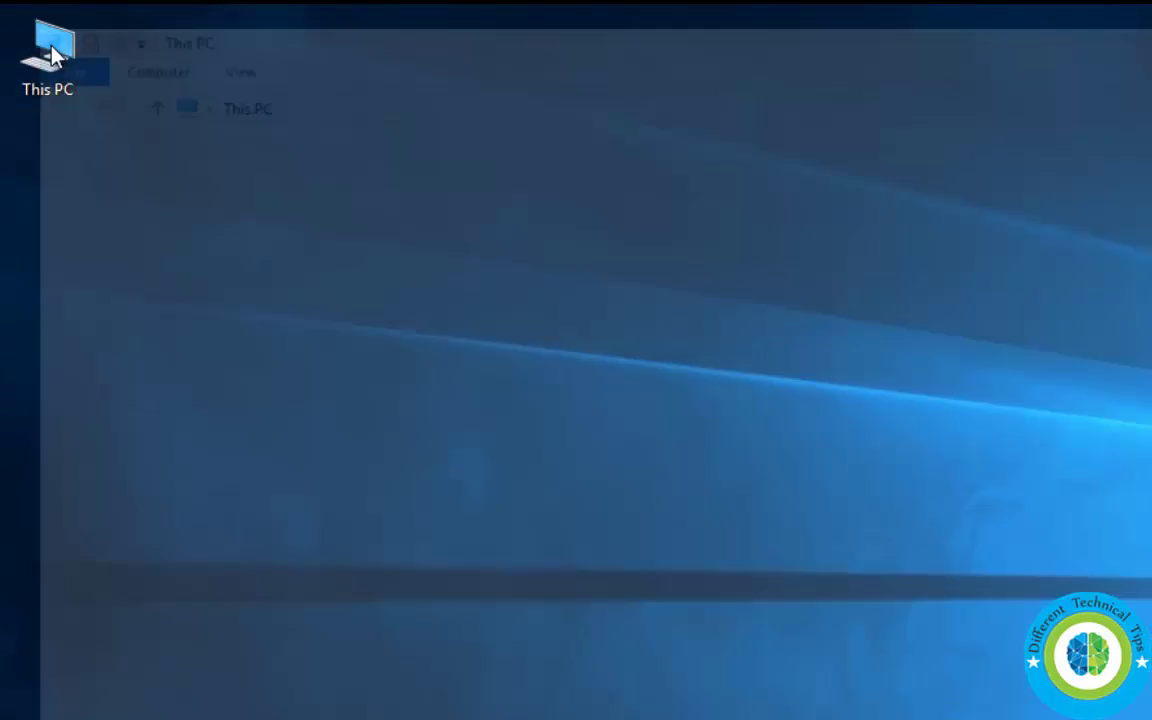
{"action": "left_click", "coordinate": [357, 366]}
{"action": "double_click", "coordinate": [357, 366]}
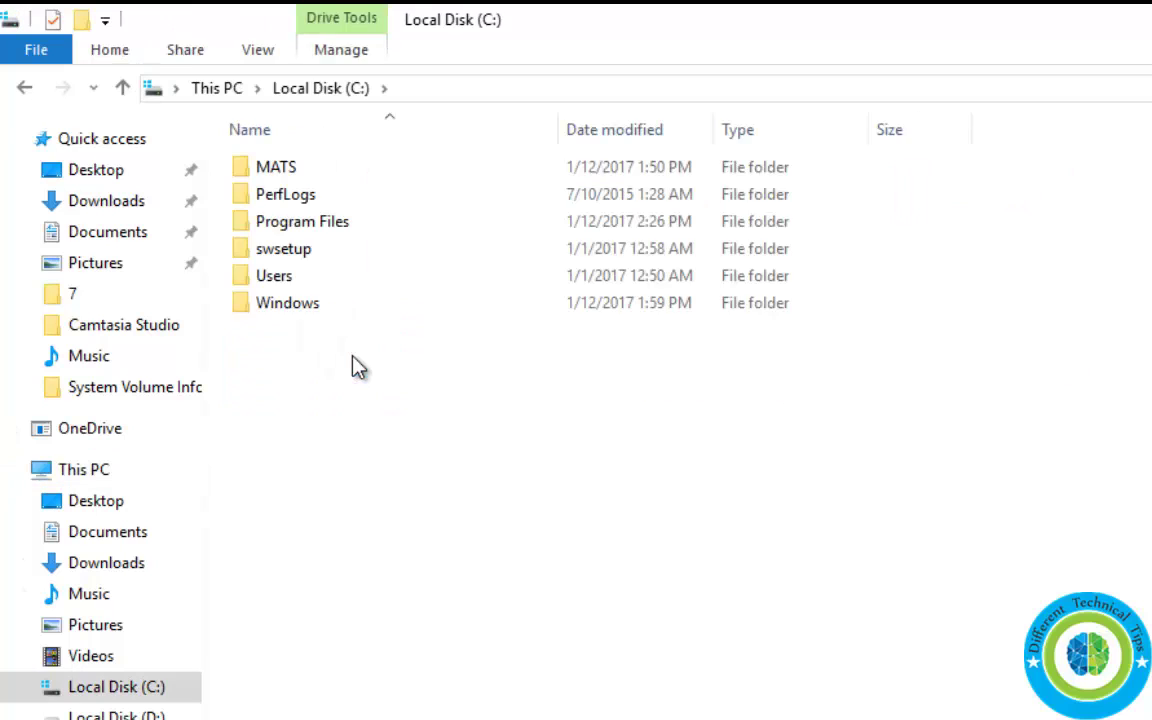
{"action": "double_click", "coordinate": [310, 313]}
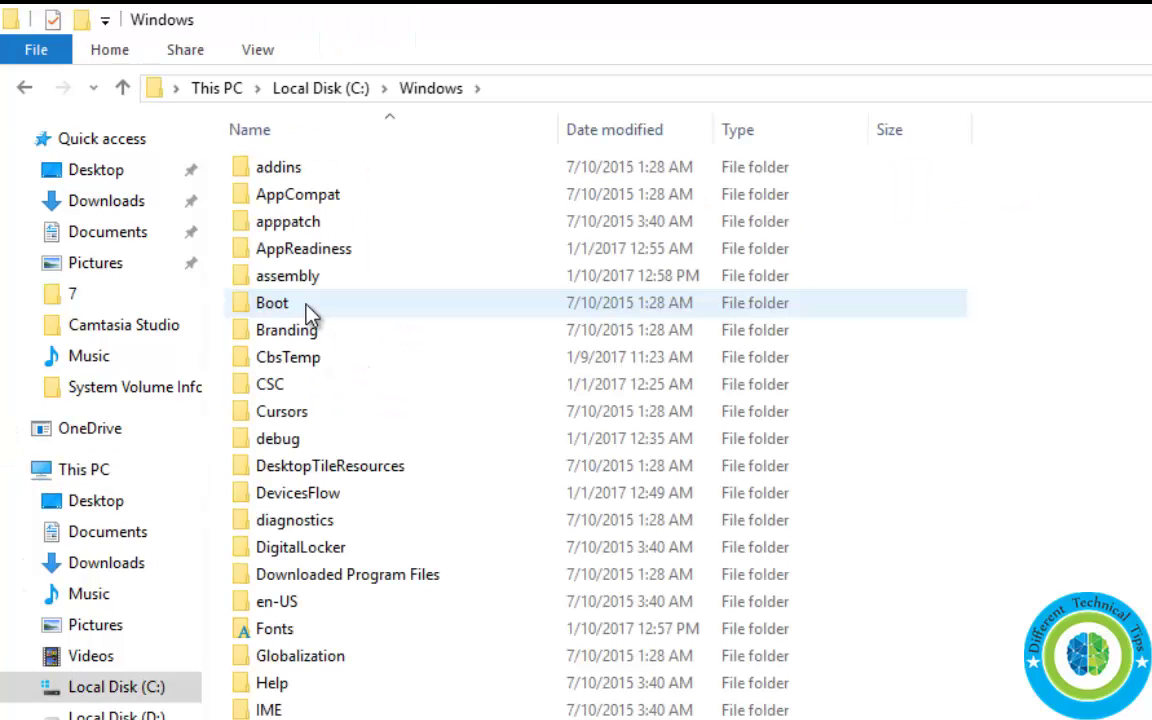
{"action": "key", "text": "s"}
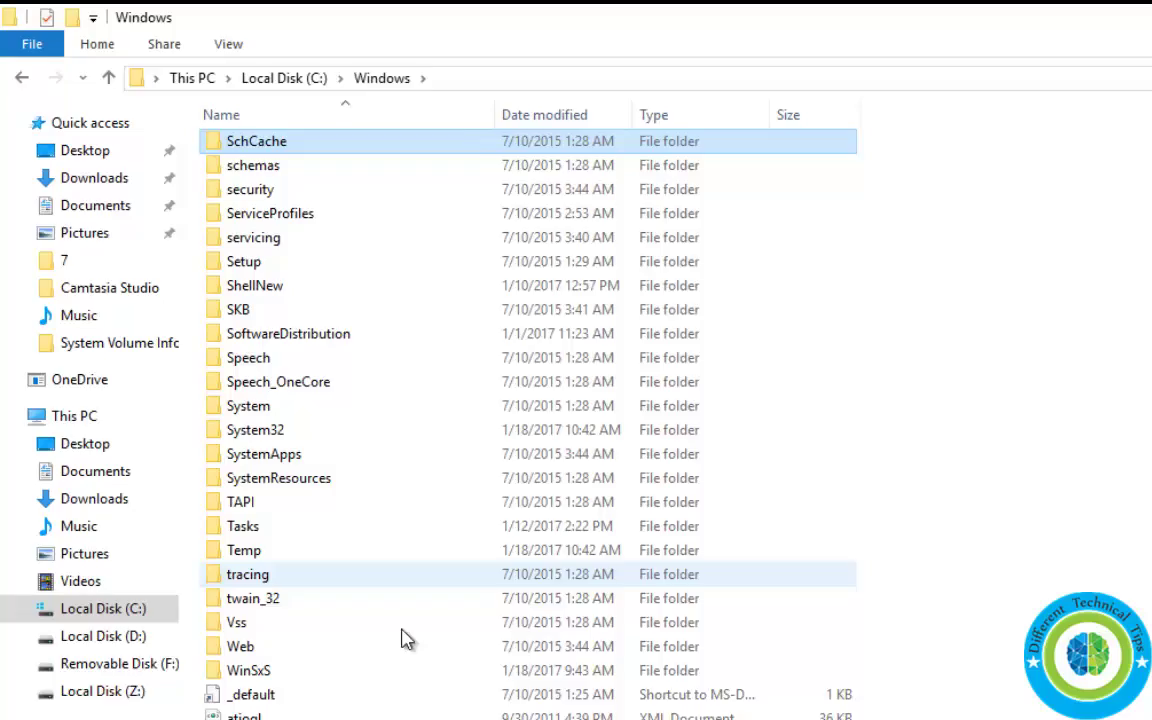
{"action": "double_click", "coordinate": [295, 485]}
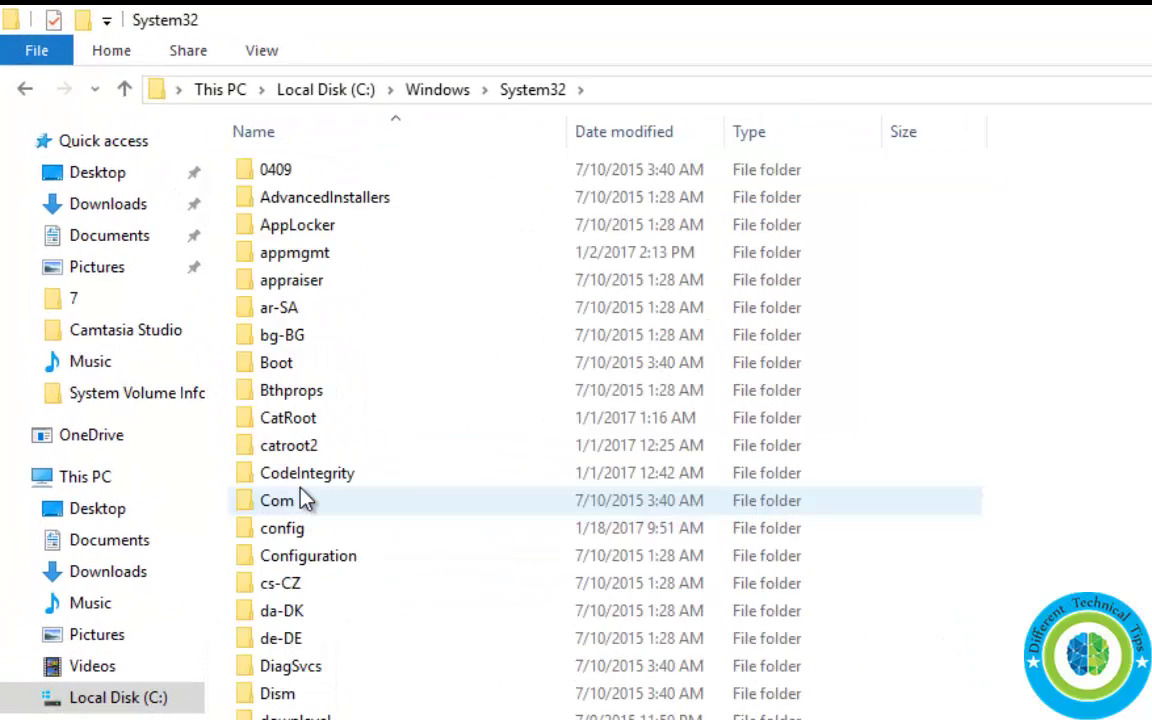
Find the slmgr VBScript file in the System32 folder and select it
{"action": "scroll", "coordinate": [480, 420], "scroll_direction": "down", "scroll_amount": 20}
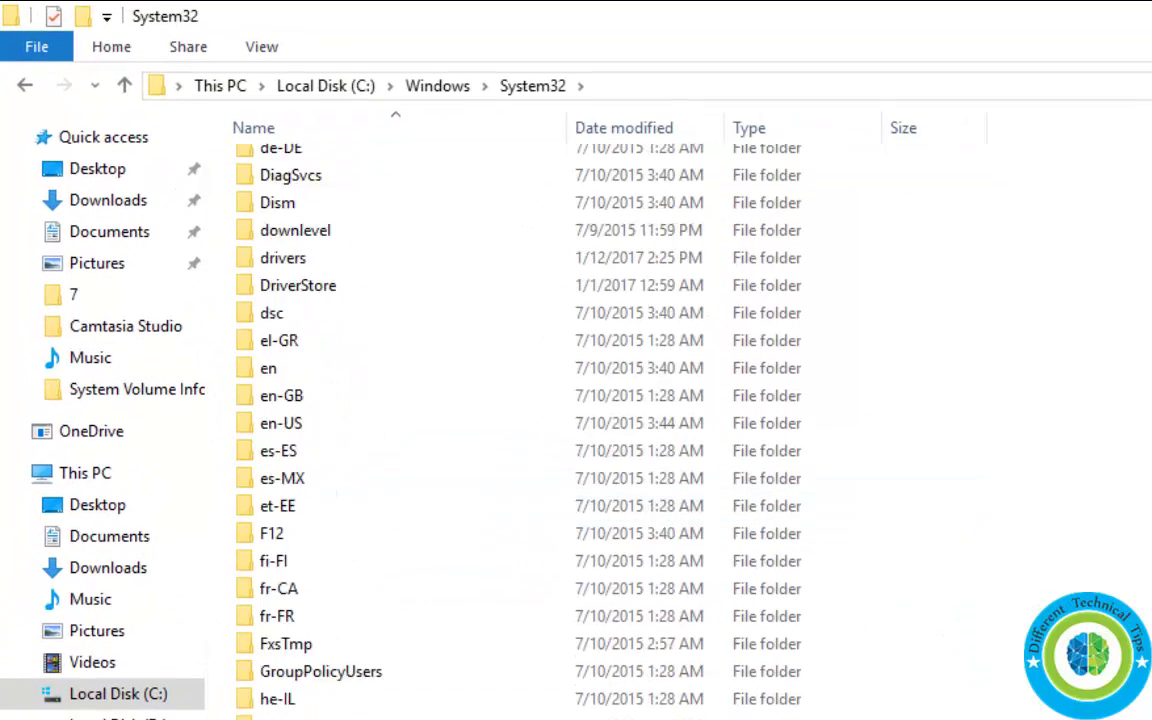
{"action": "scroll", "coordinate": [310, 716], "scroll_direction": "down", "scroll_amount": 20}
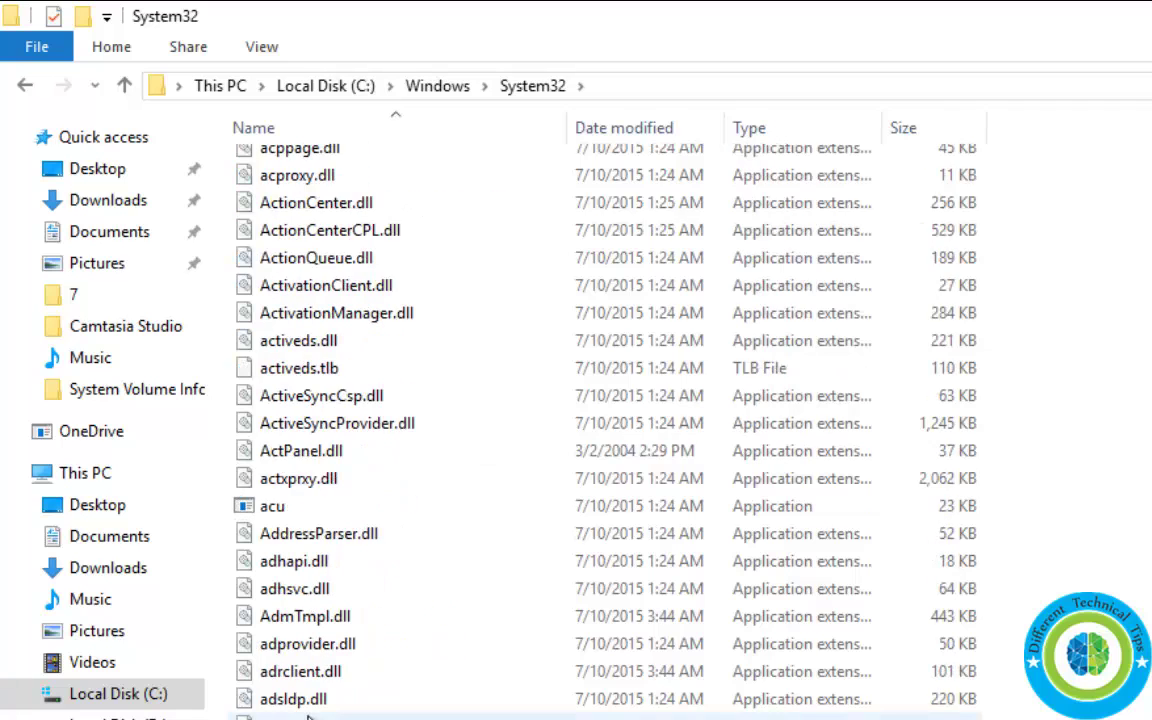
{"action": "type", "text": "samcli"}
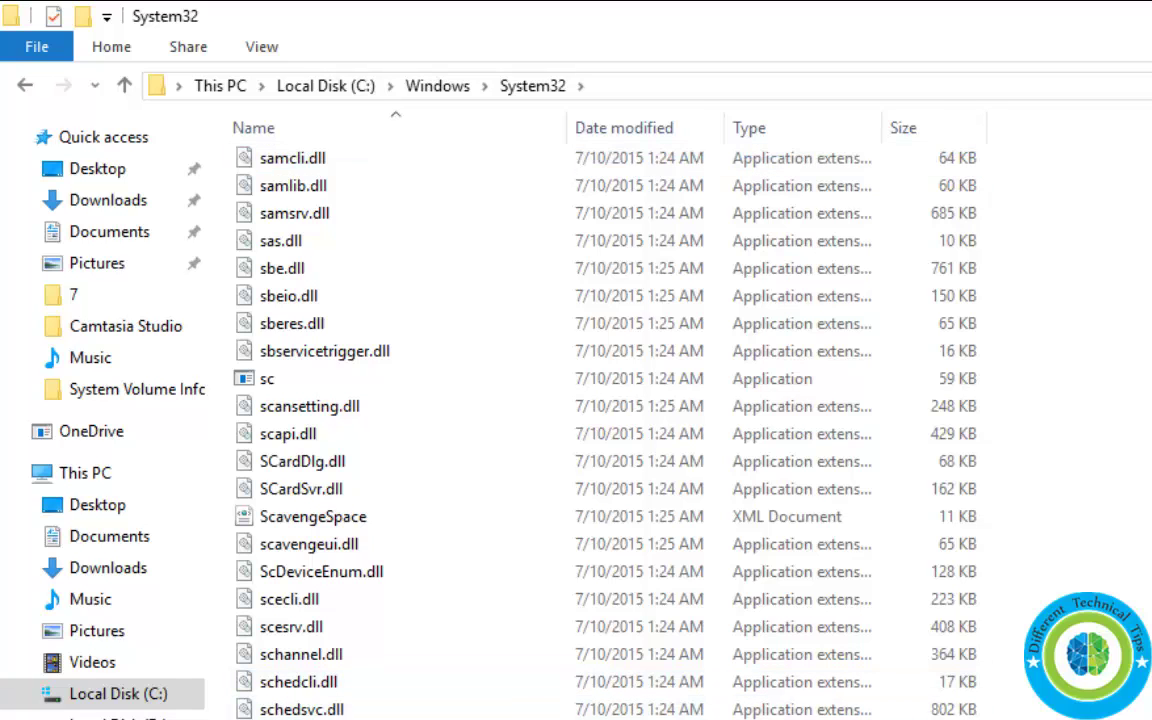
{"action": "type", "text": "sdcpl"}
{"action": "scroll", "coordinate": [362, 553], "scroll_direction": "down", "scroll_amount": 5}
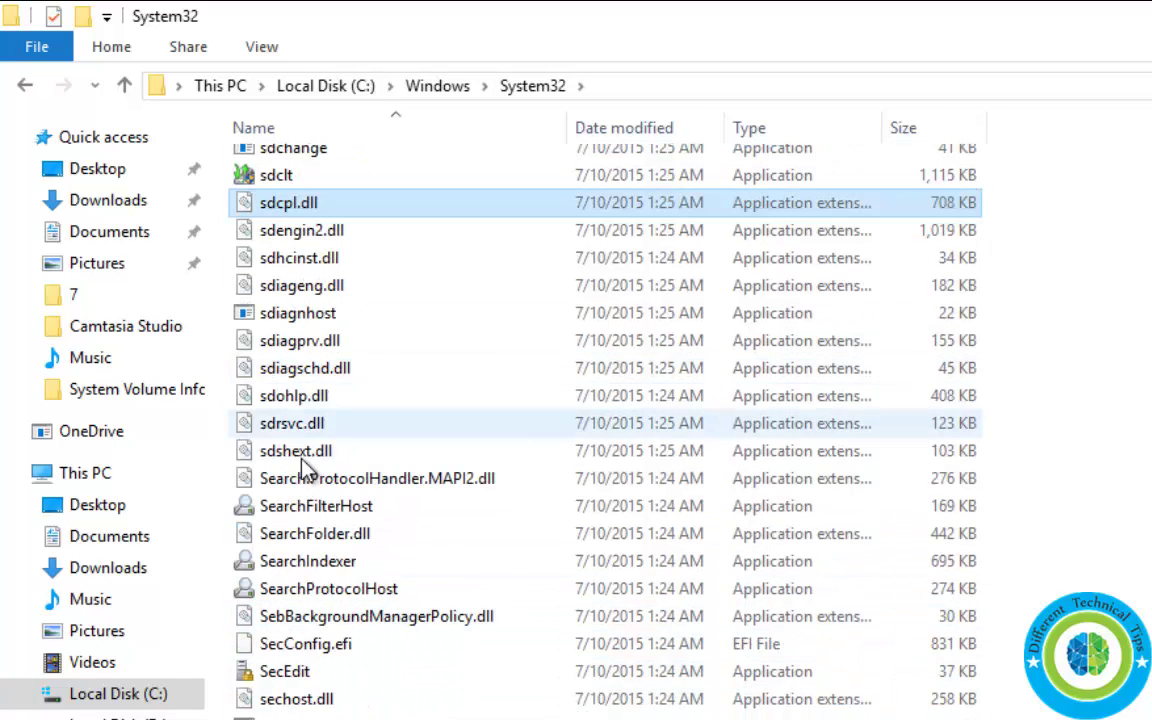
{"action": "scroll", "coordinate": [600, 420], "scroll_direction": "down", "scroll_amount": 7}
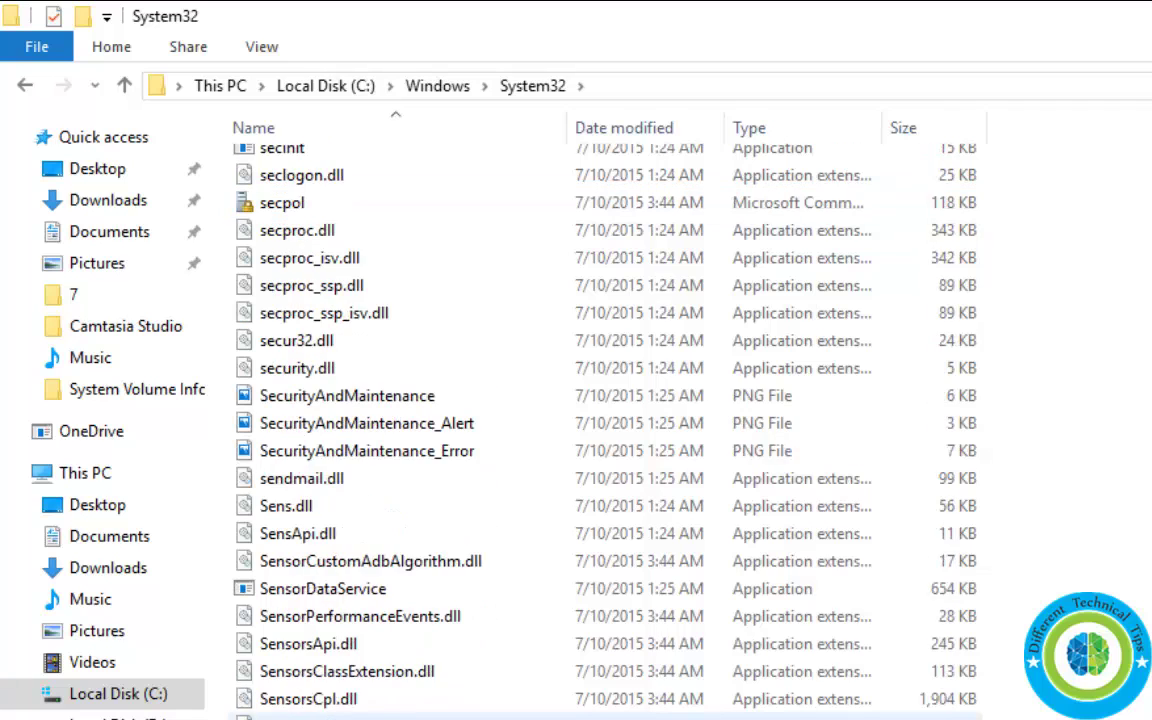
{"action": "scroll", "coordinate": [600, 420], "scroll_direction": "down", "scroll_amount": 8}
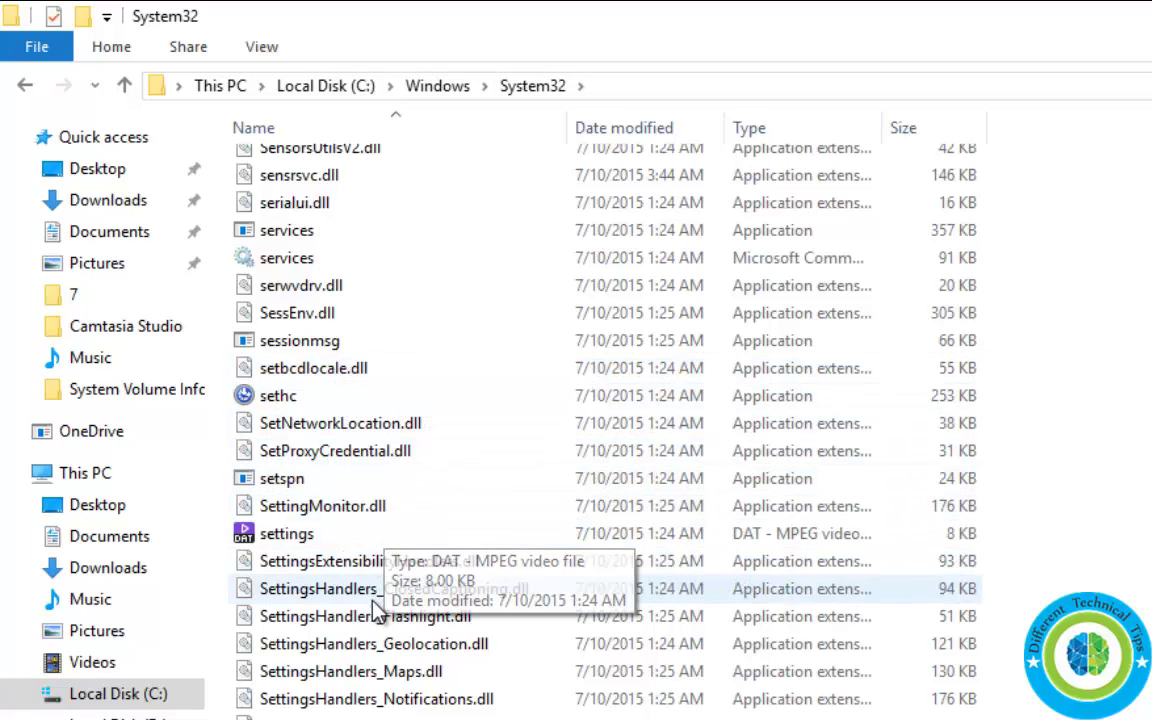
{"action": "scroll", "coordinate": [374, 608], "scroll_direction": "down", "scroll_amount": 8}
{"action": "scroll", "coordinate": [605, 423], "scroll_direction": "down", "scroll_amount": 6}
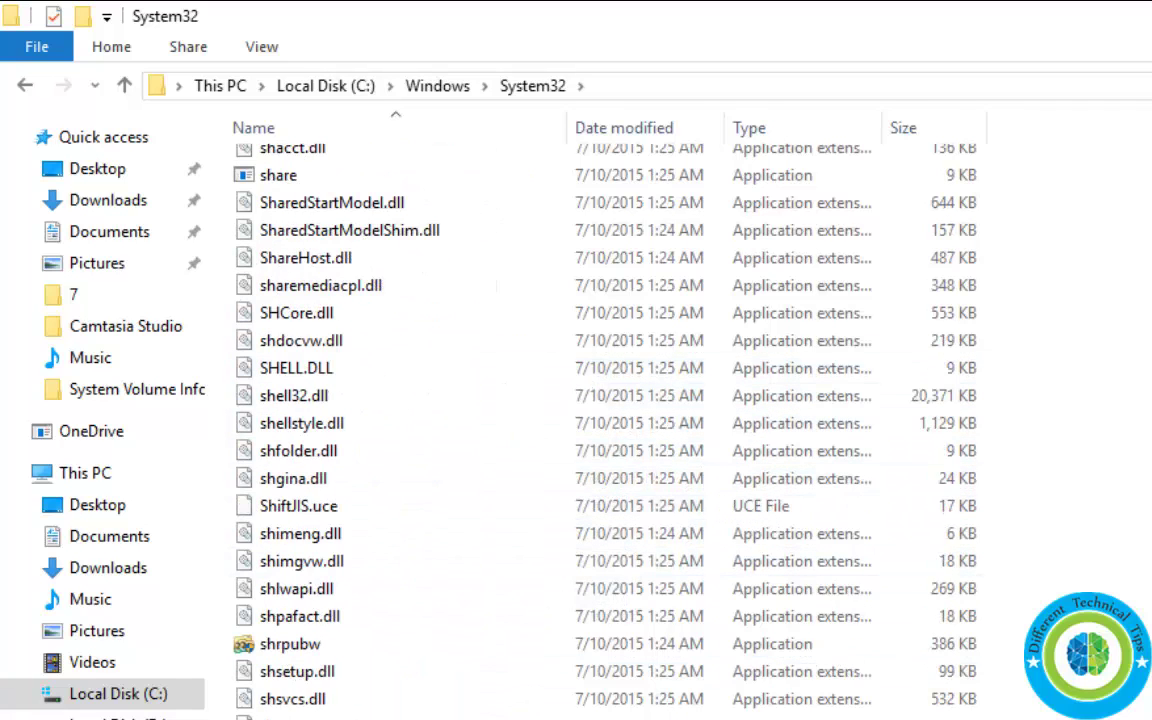
{"action": "scroll", "coordinate": [605, 423], "scroll_direction": "down", "scroll_amount": 7}
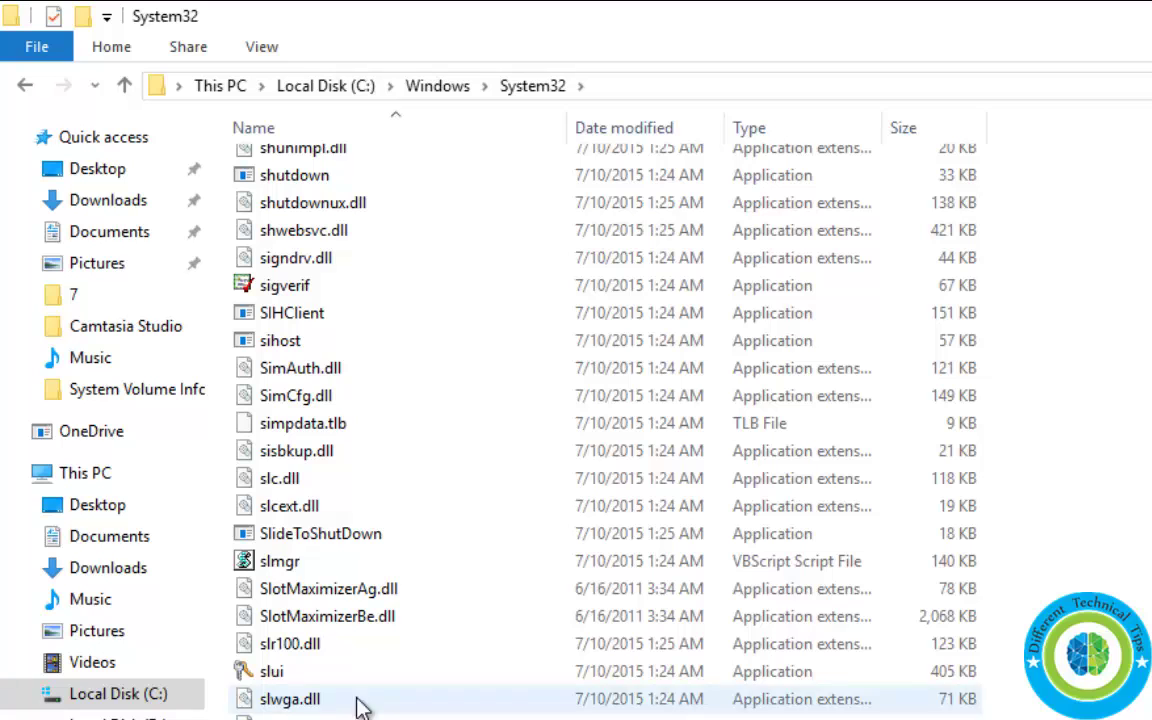
{"action": "left_click", "coordinate": [287, 564]}
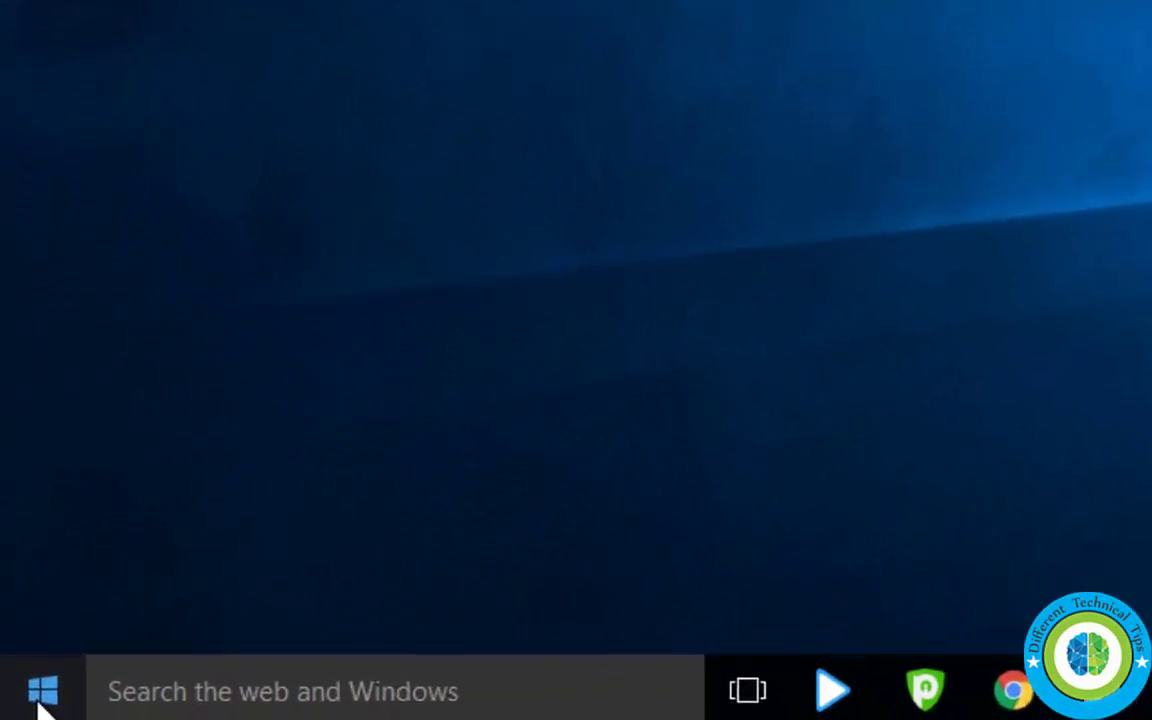
Open the computer's power options and choose to restart Windows
{"action": "left_click", "coordinate": [29, 700]}
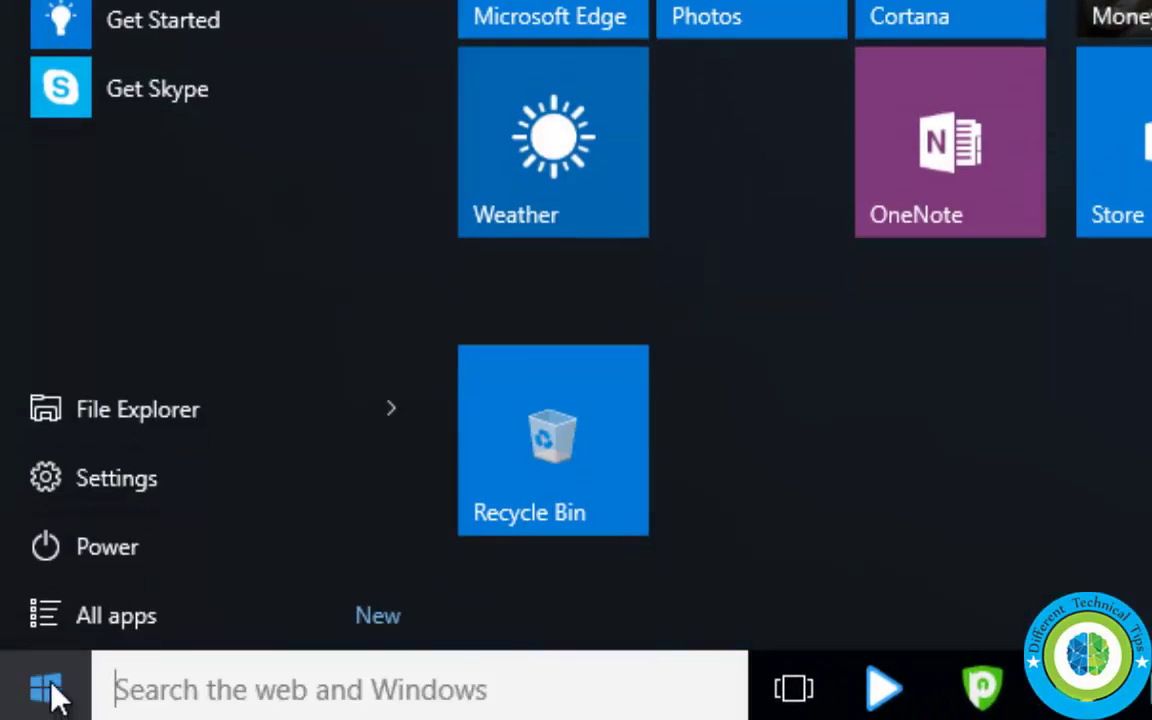
{"action": "left_click", "coordinate": [70, 612]}
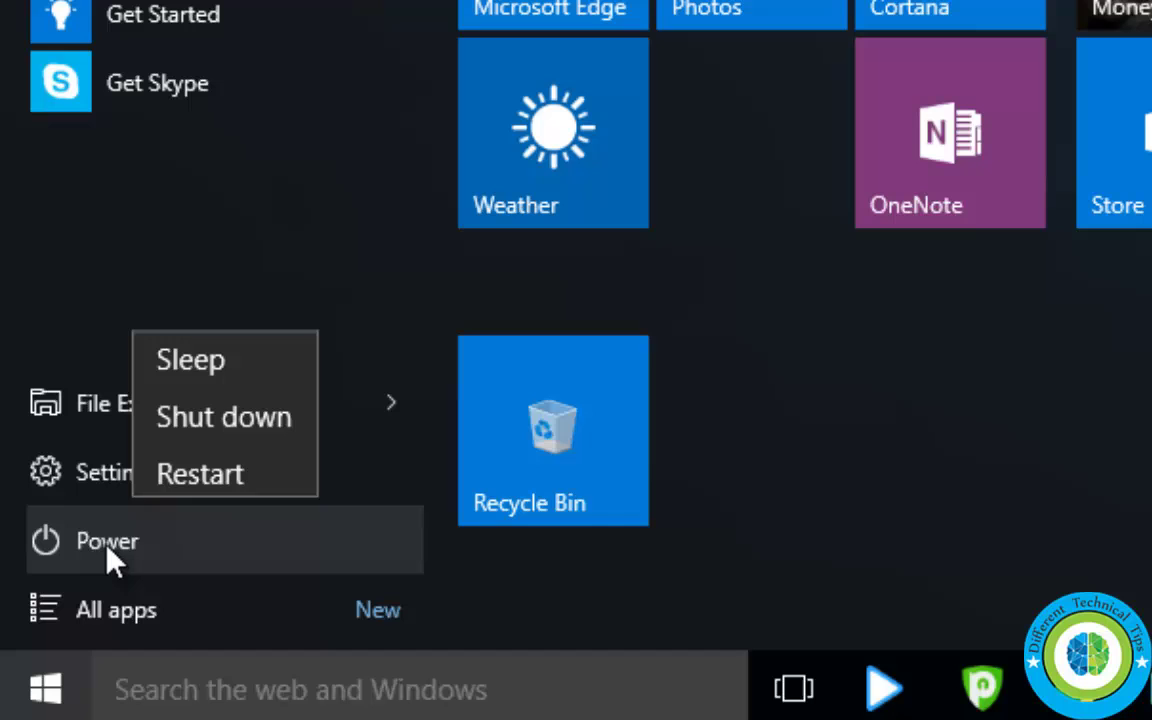
{"action": "left_click", "coordinate": [203, 474]}
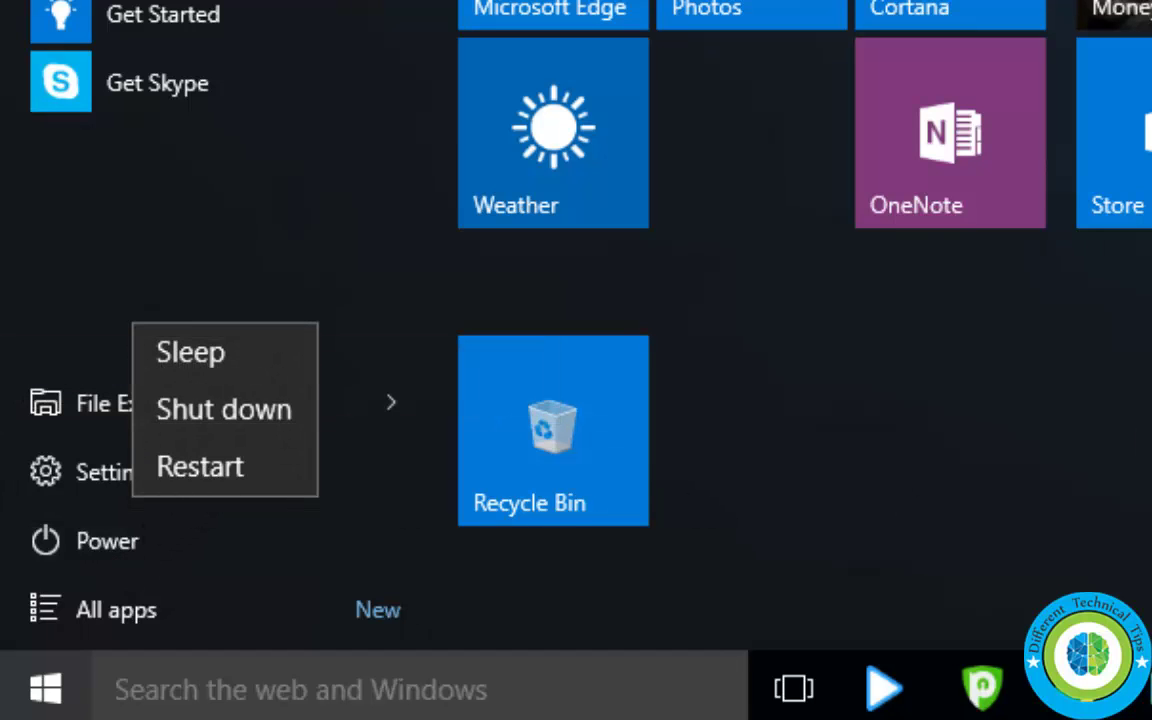